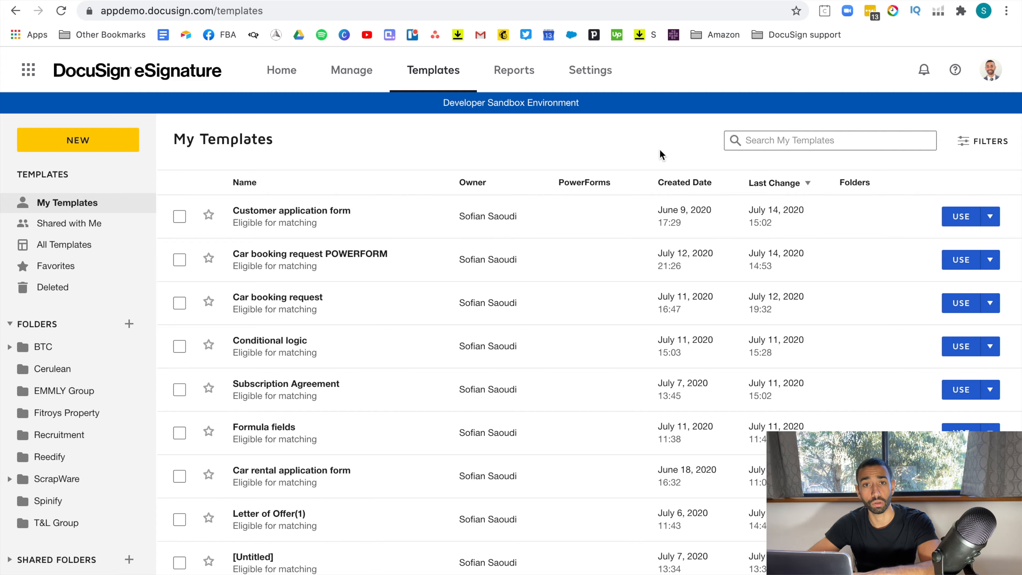
Open the Customer application form template and scroll through its document and three recipient roles.
click(664, 253)
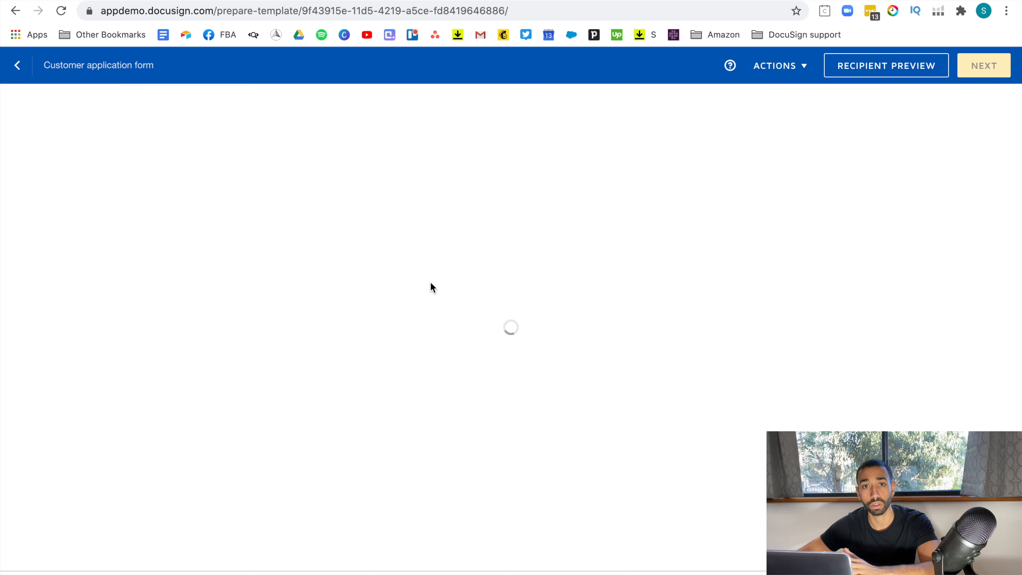
scroll(402, 364, down, 10)
scroll(402, 365, down, 3)
scroll(403, 364, up, 4)
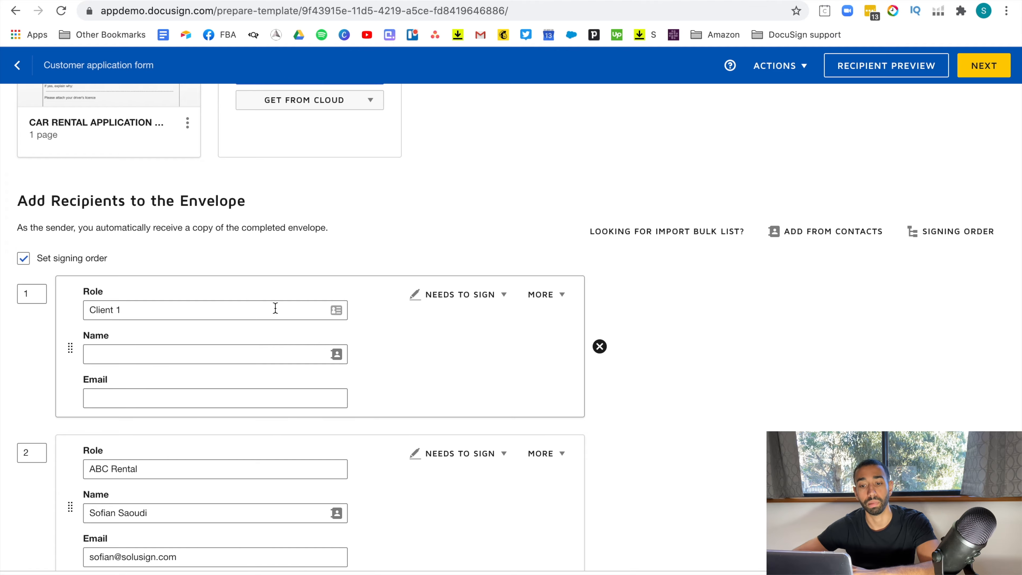
scroll(355, 389, up, 5)
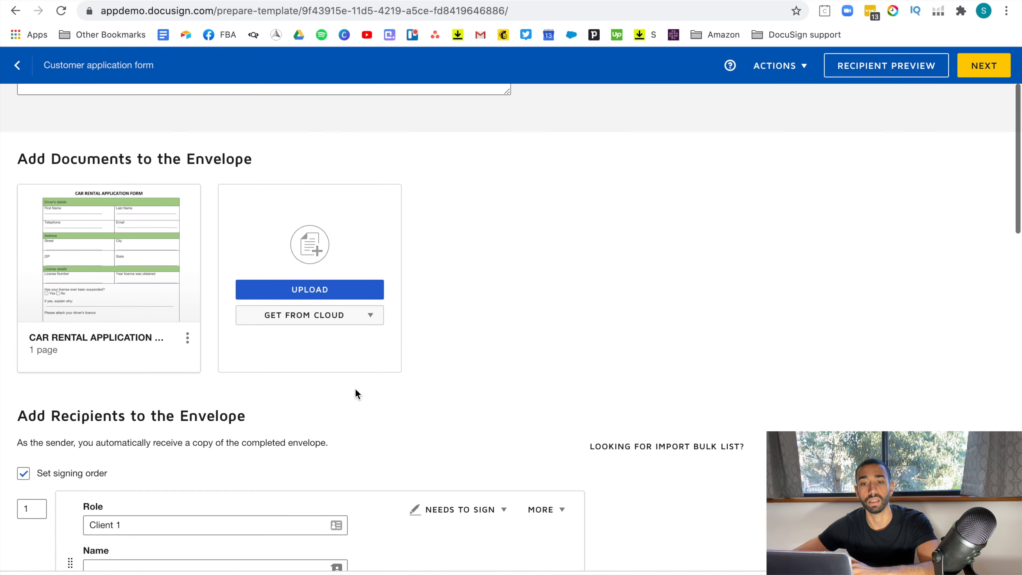
click(110, 254)
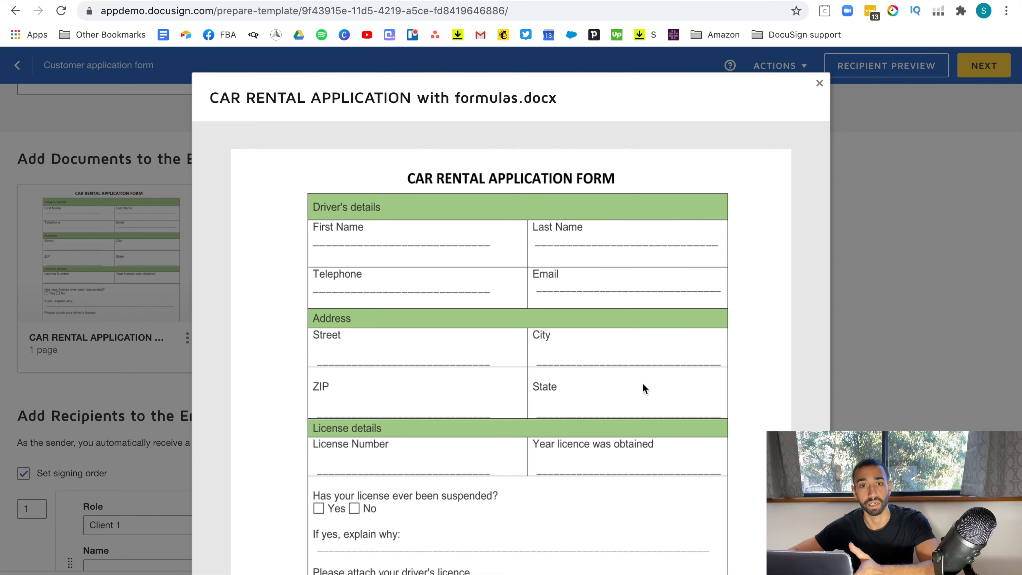
scroll(642, 383, down, 3)
scroll(642, 383, up, 3)
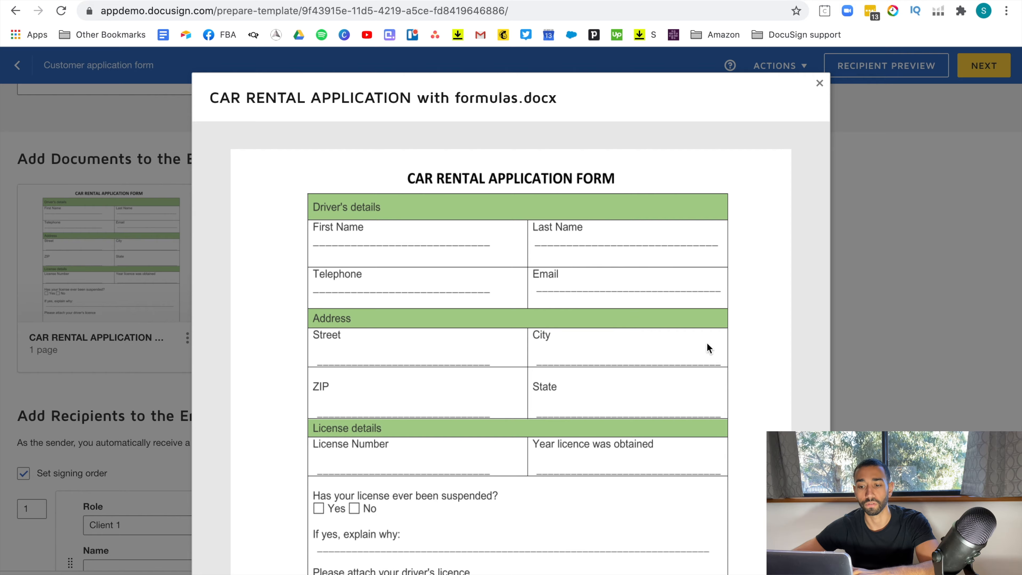
scroll(448, 241, down, 5)
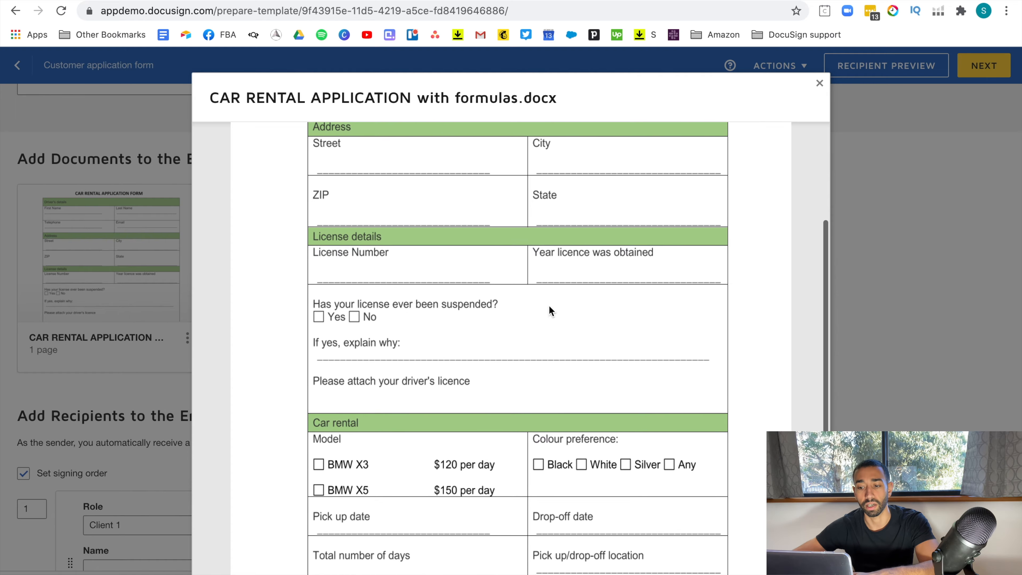
scroll(501, 373, down, 3)
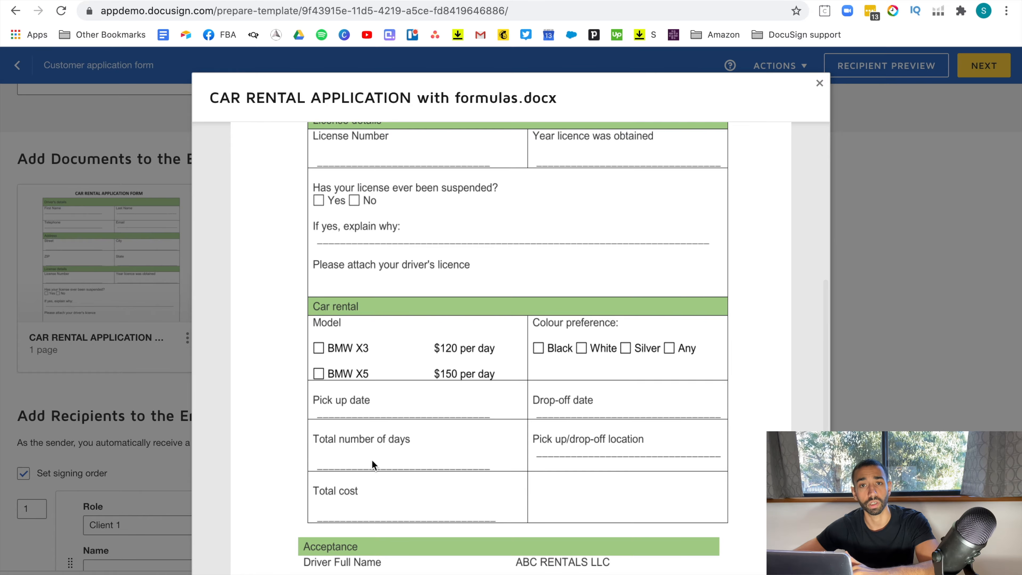
scroll(337, 416, down, 3)
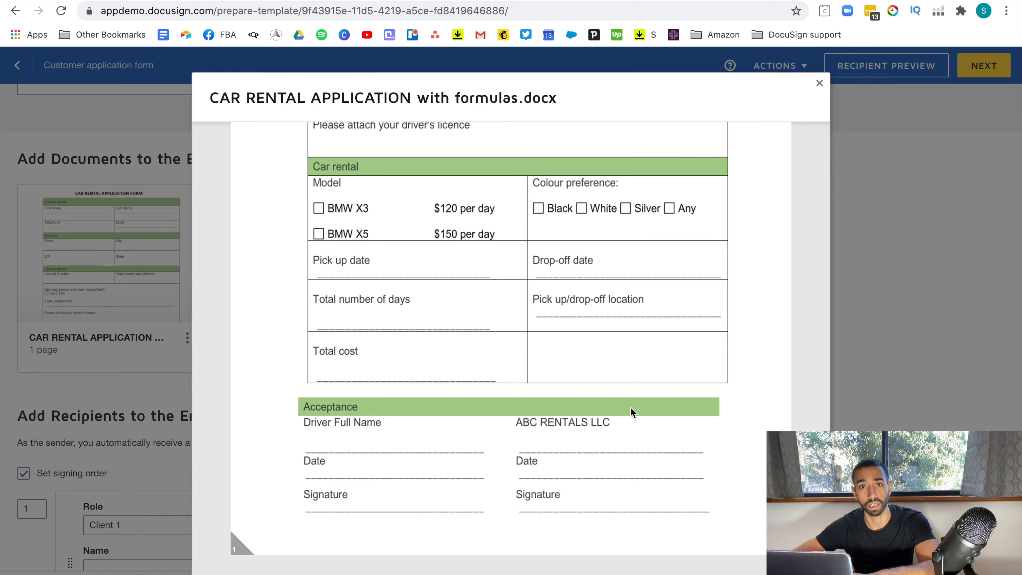
click(820, 85)
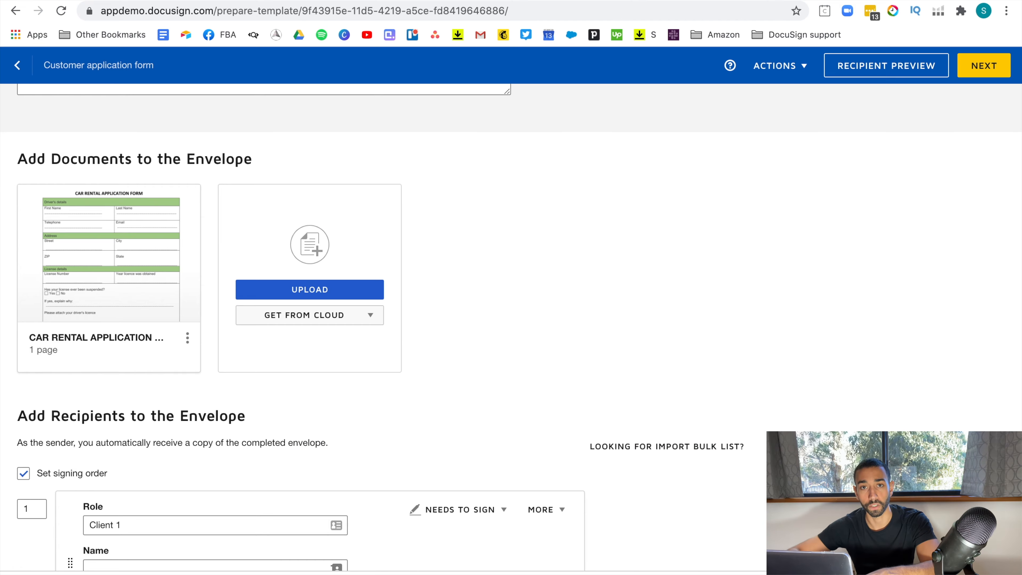
Add a fourth recipient card below the existing three and select its Role field.
scroll(600, 425, down, 5)
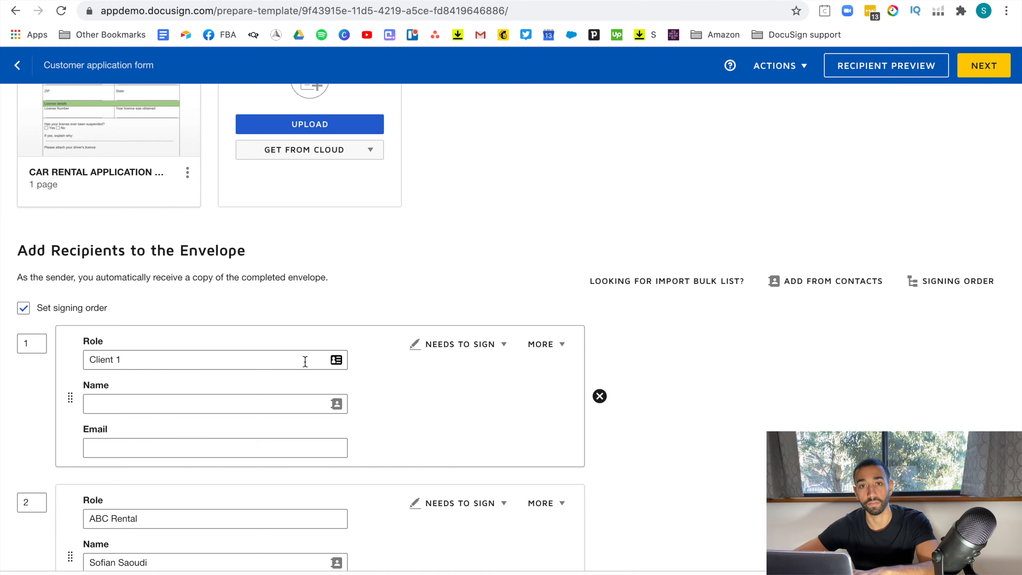
scroll(714, 279, down, 1)
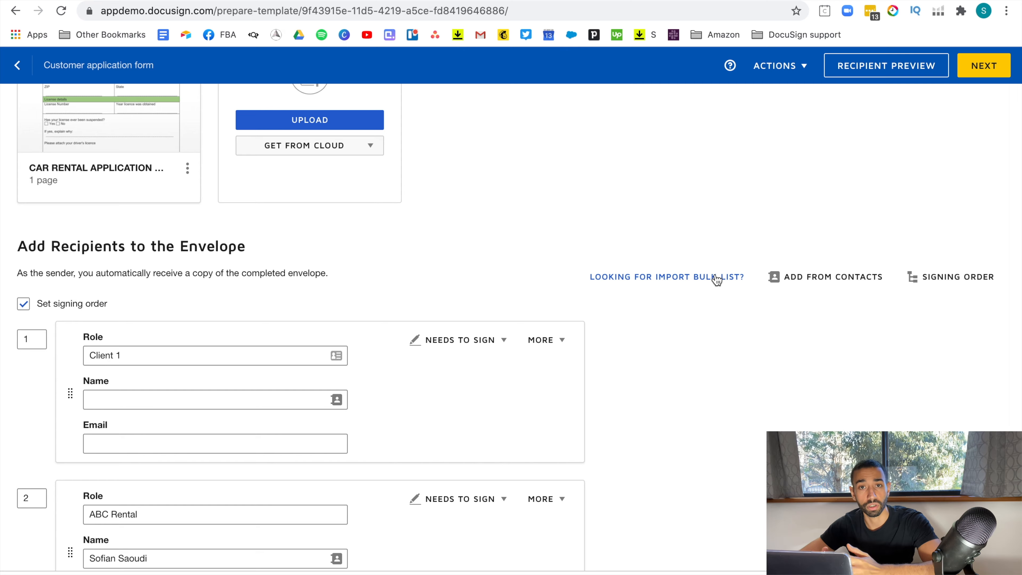
scroll(671, 320, down, 10)
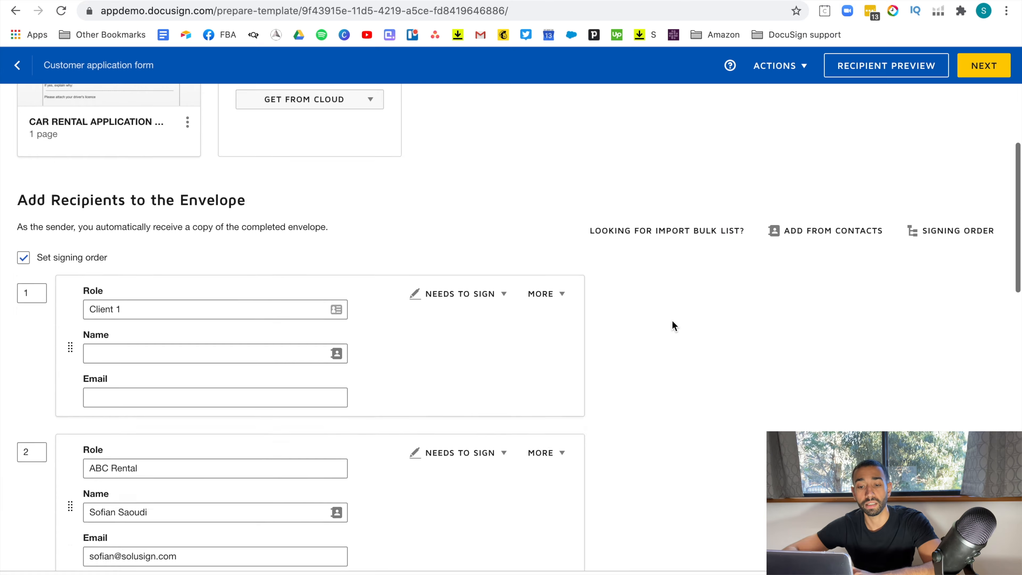
click(99, 251)
scroll(169, 315, up, 2)
click(131, 327)
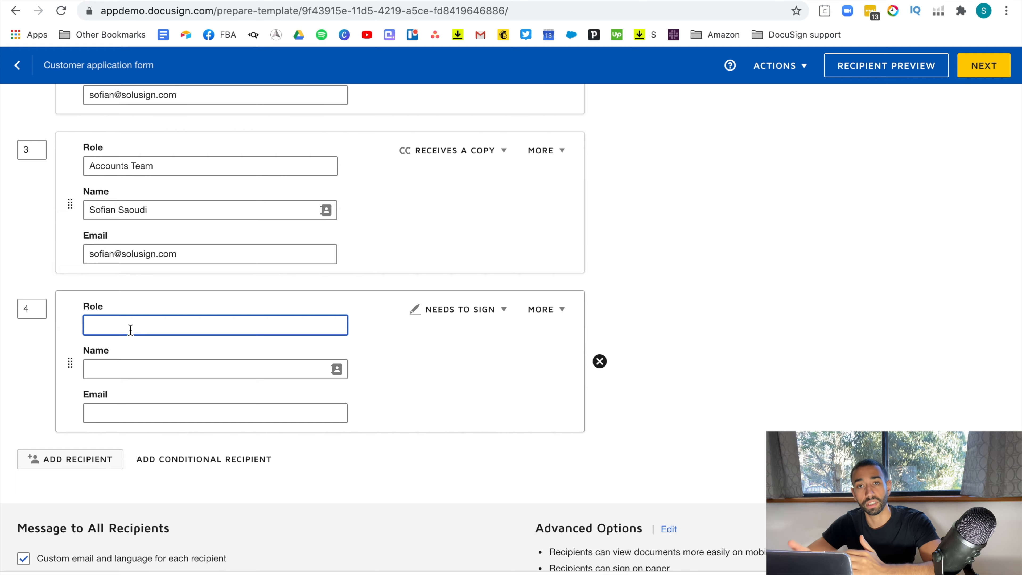
Name recipient 4's role Client 2, set its signing order to 1, and drag it up the list.
click(131, 329)
text(Client 2)
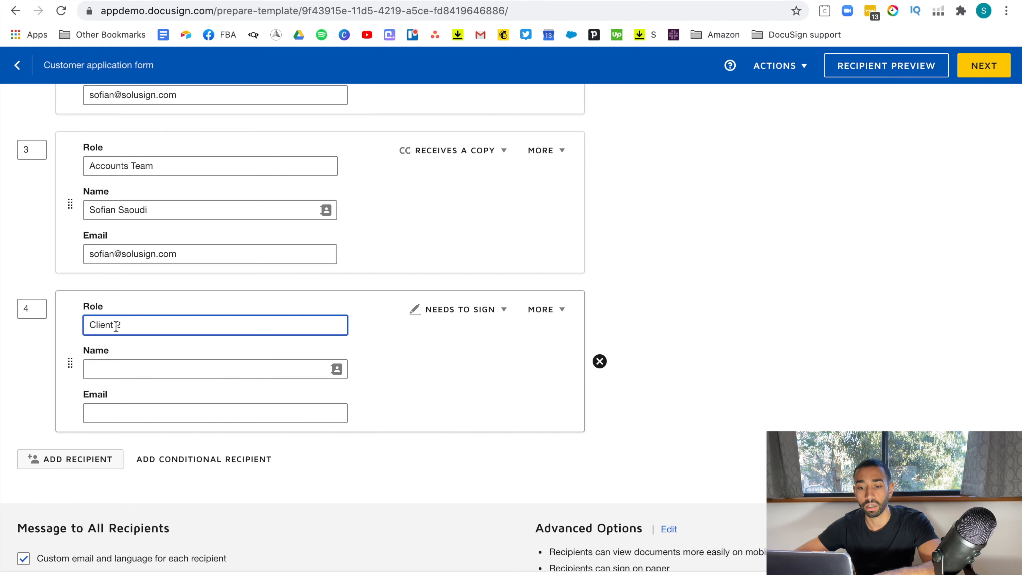
click(36, 309)
key(BackSpace)
text(1)
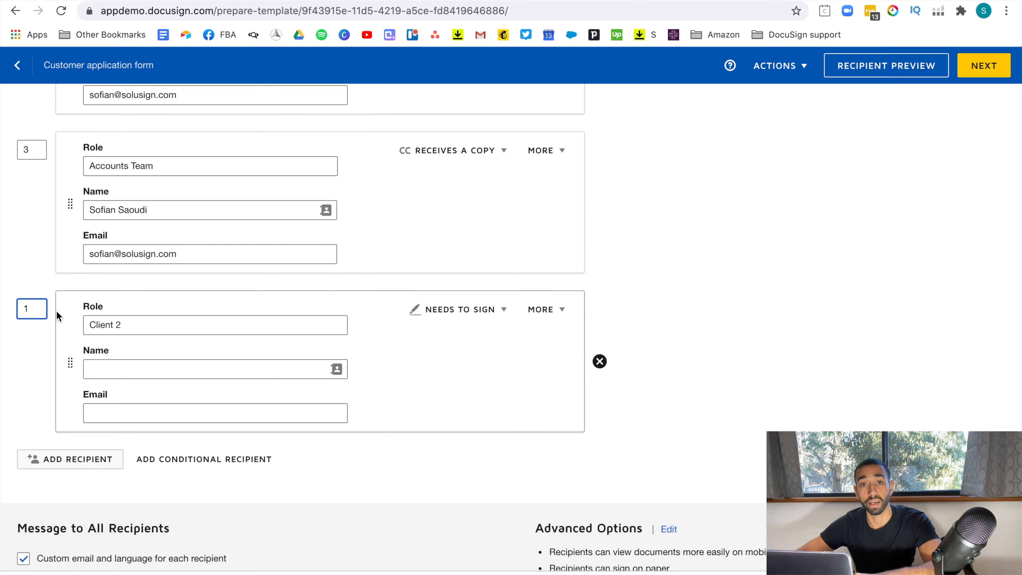
drag(69, 365, 61, 258)
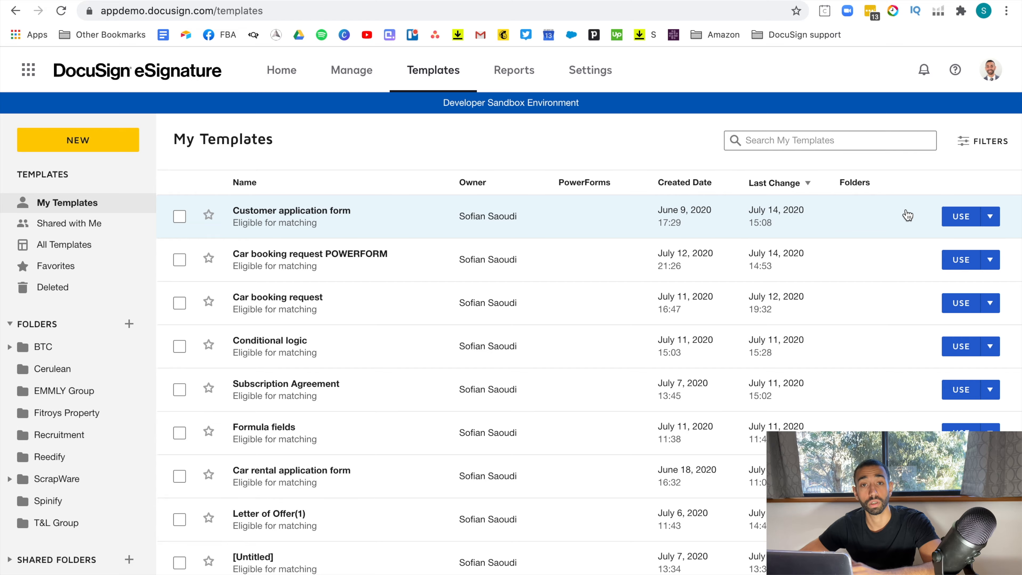
Create a PowerForm from the Customer application form template.
click(997, 223)
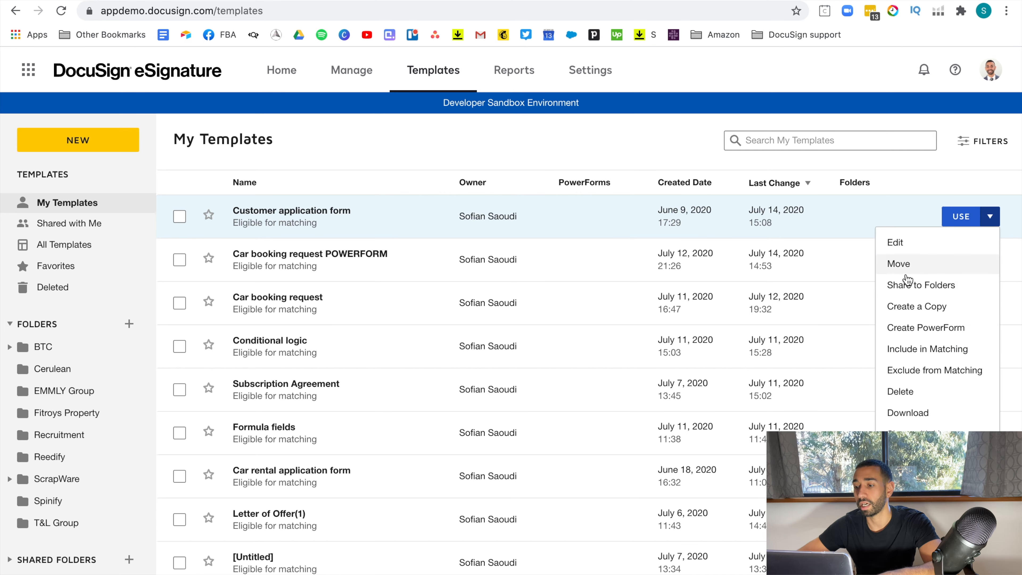
click(908, 329)
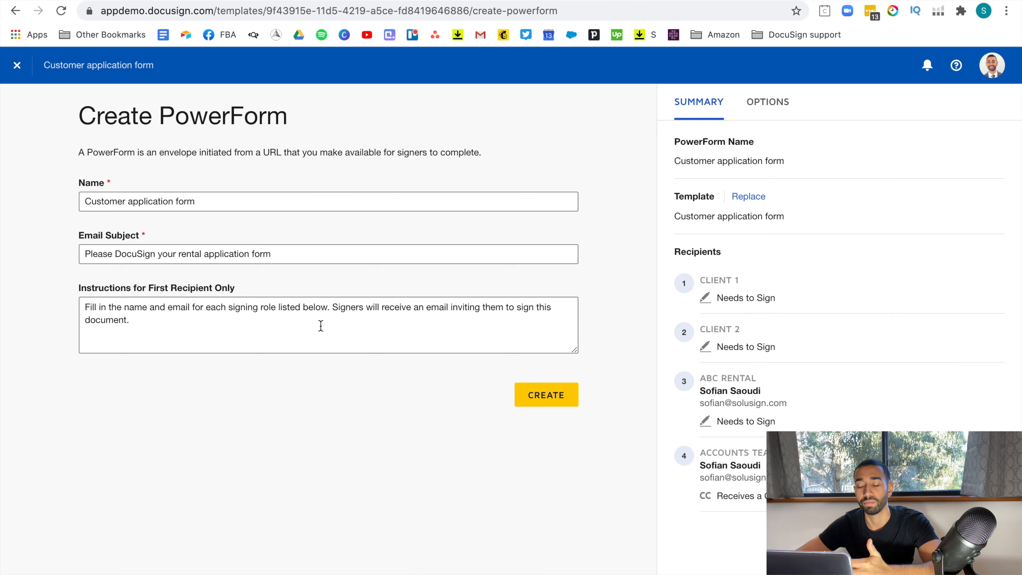
click(553, 398)
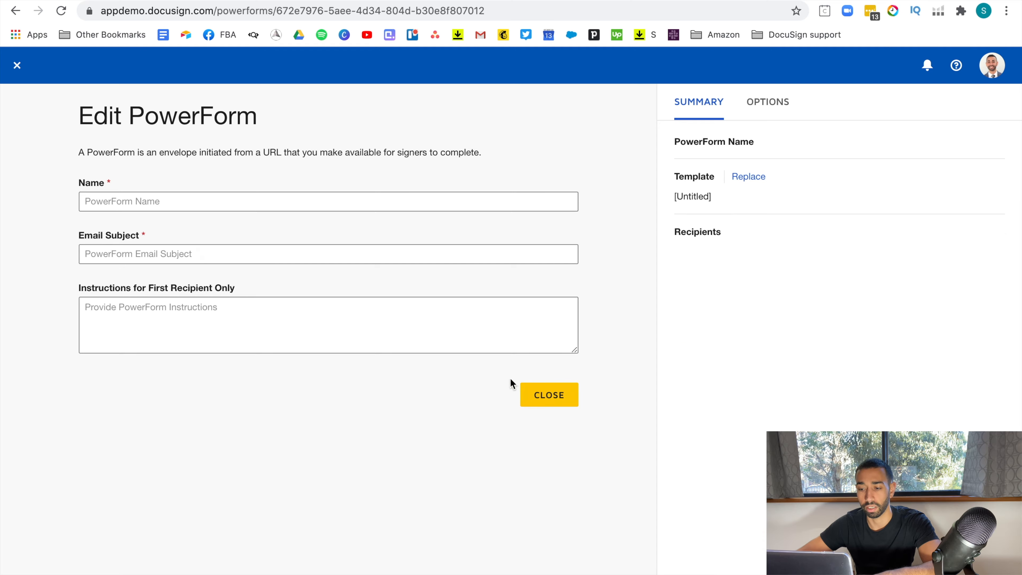
Copy the PowerForm's signing URL and open a new browser tab.
click(544, 394)
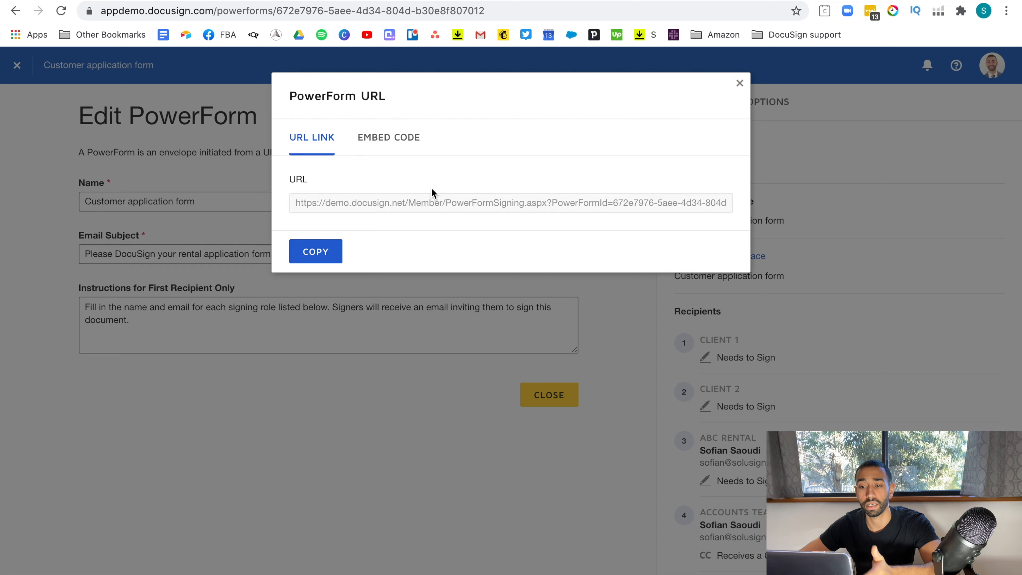
click(309, 255)
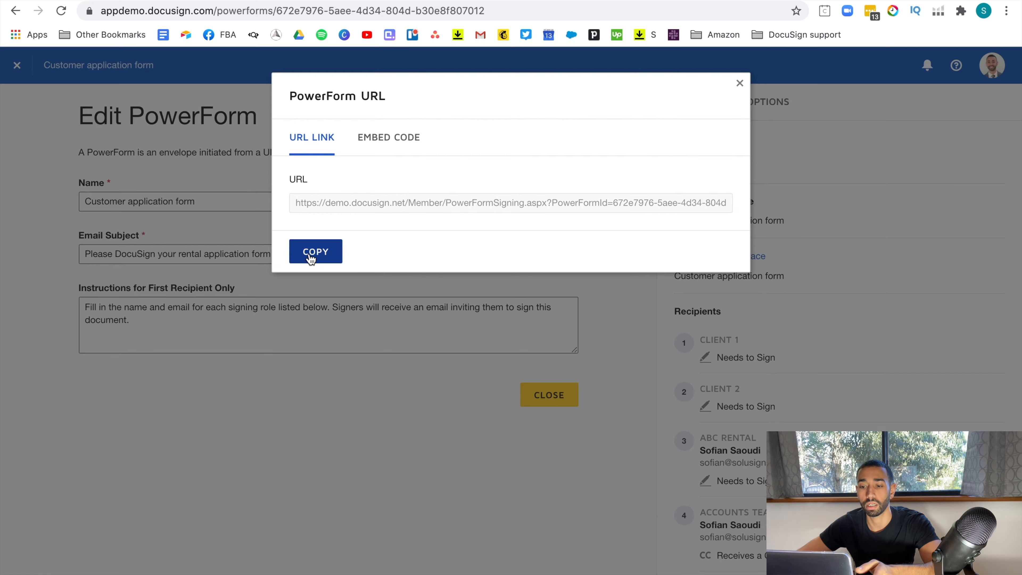
key(super+t)
click(218, 12)
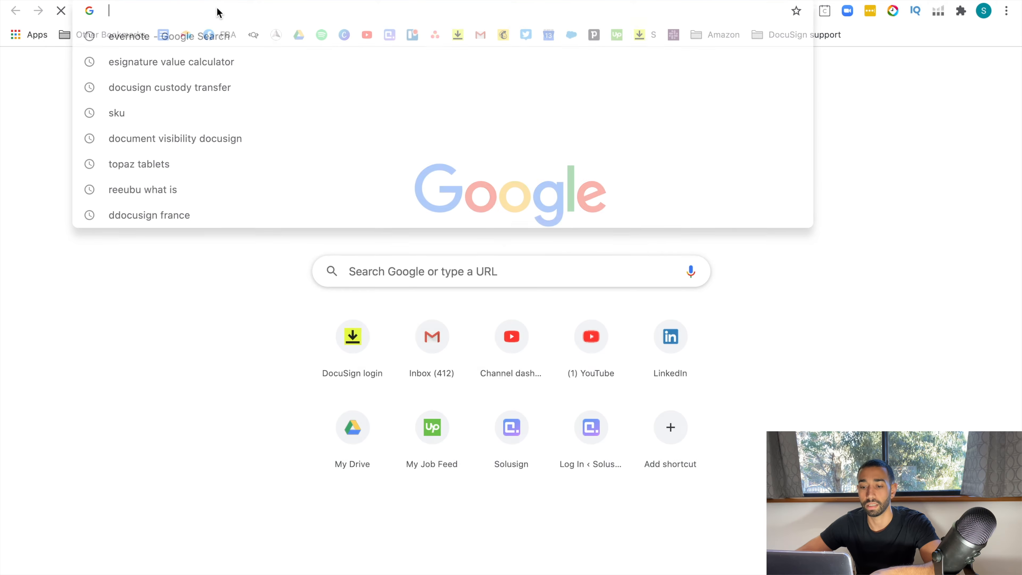
Load the PowerForm link and fill Client 1's name and e-mail from saved entries.
key(super+v)
key(Return)
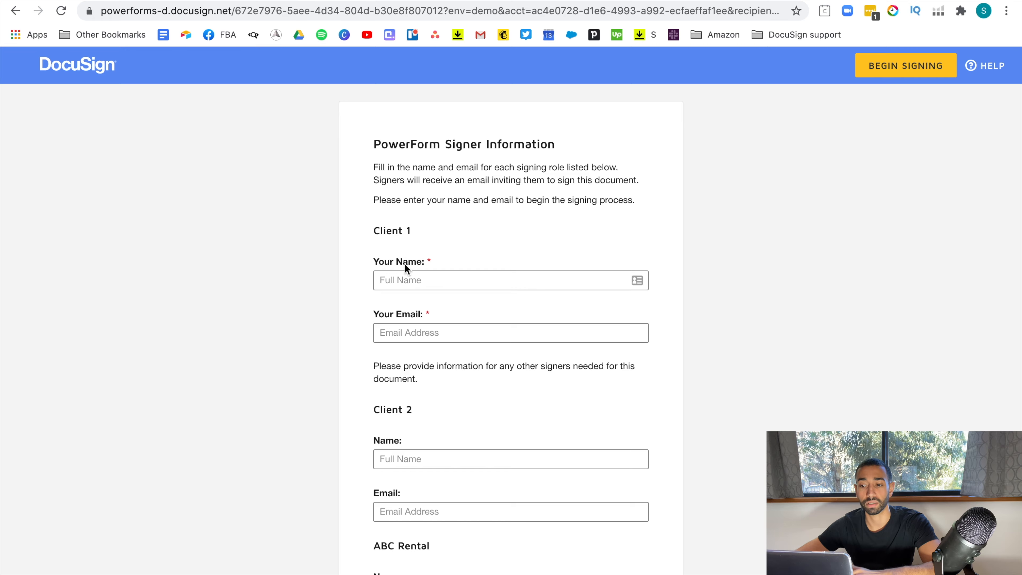
scroll(494, 354, down, 1)
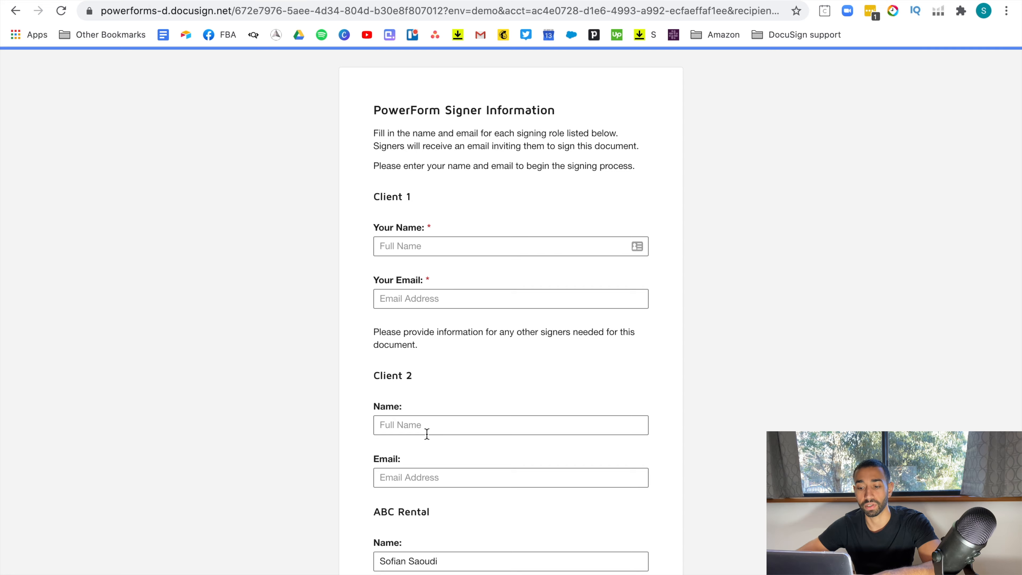
click(449, 249)
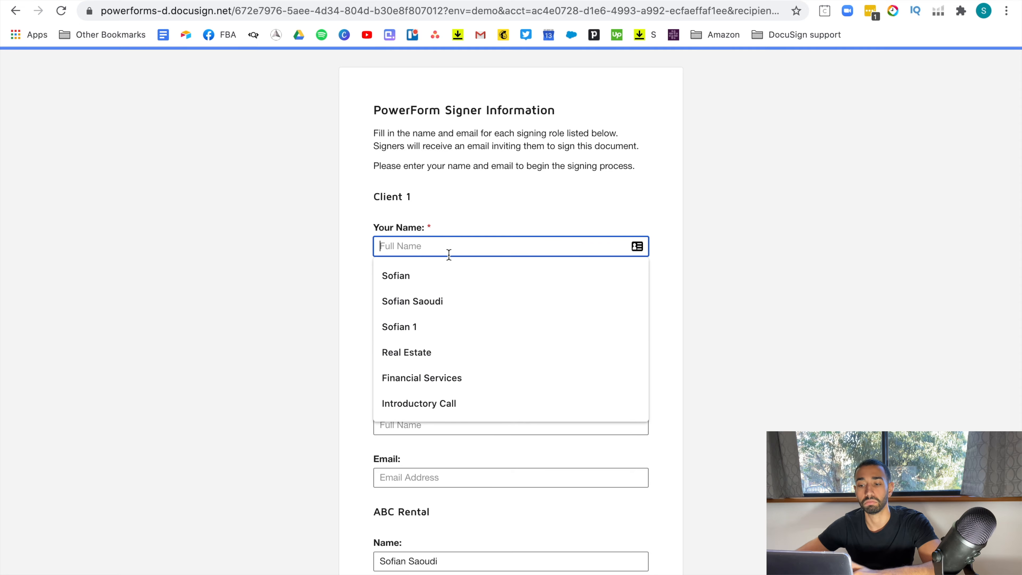
click(430, 291)
click(457, 296)
click(434, 332)
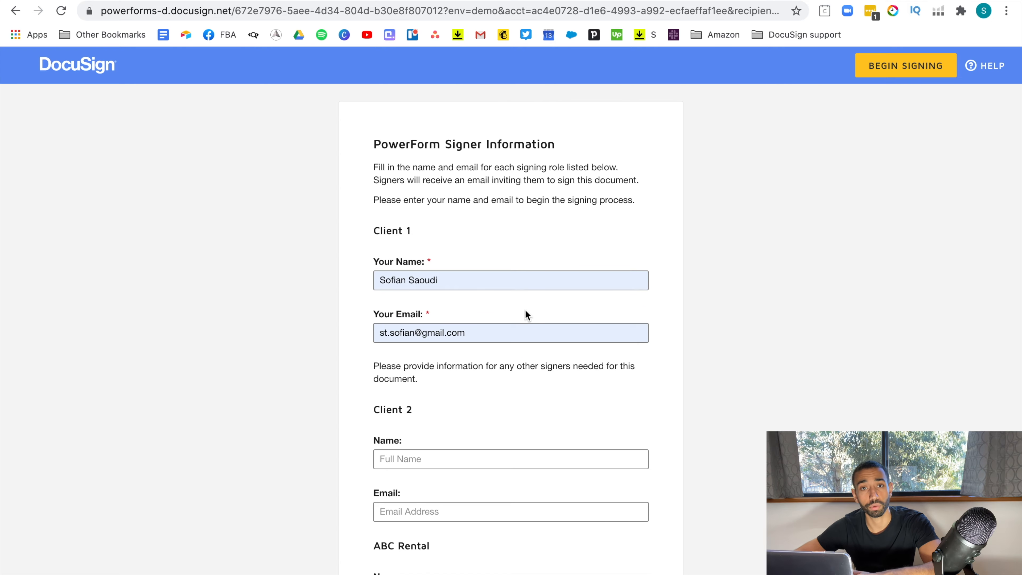
scroll(610, 346, down, 7)
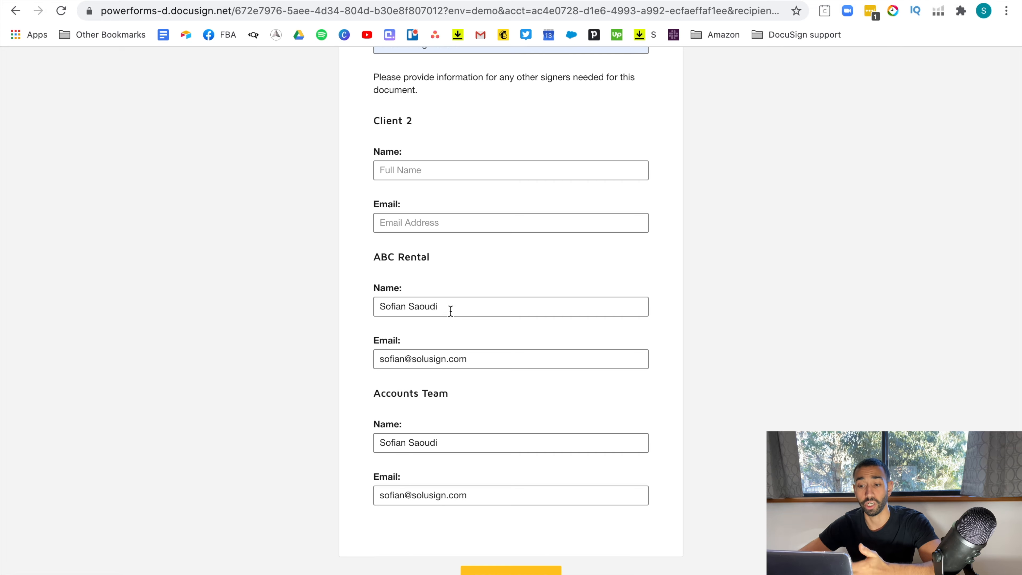
Return to the Edit PowerForm page and close the PowerForm editor.
click(77, 0)
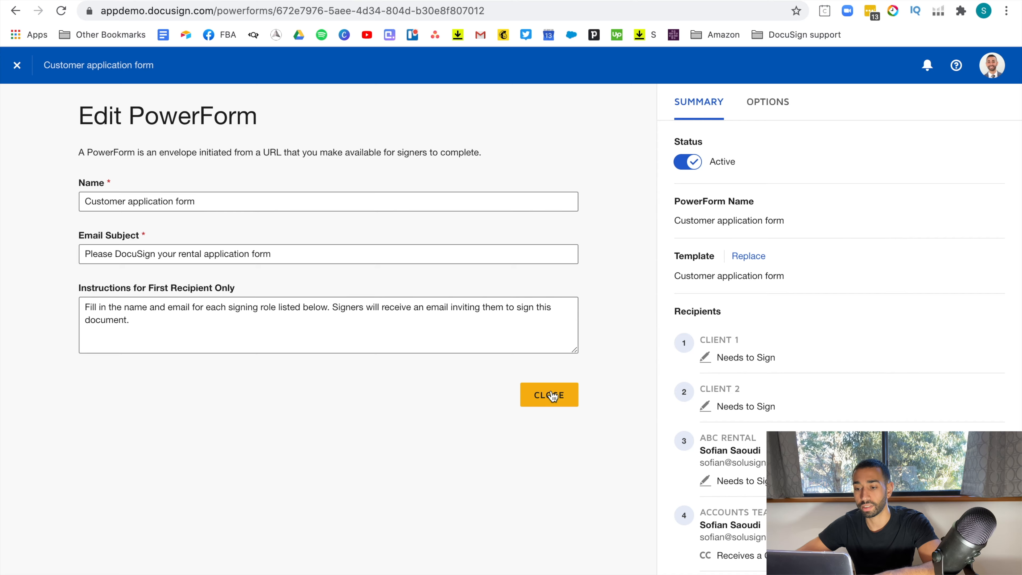
click(549, 394)
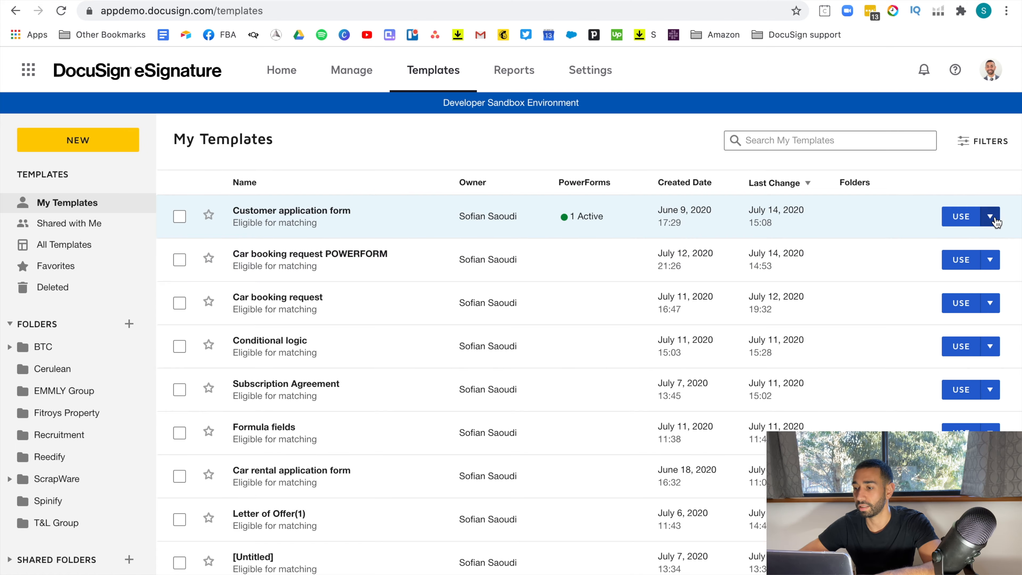
click(990, 216)
Edit the template and block senders from editing or deleting the ABC Rental recipient.
click(919, 243)
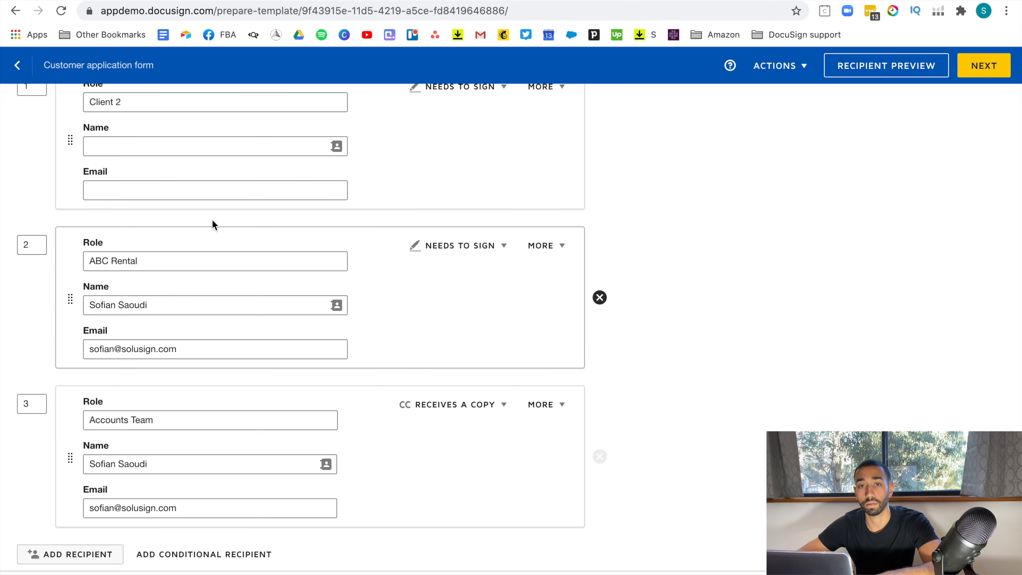
click(562, 248)
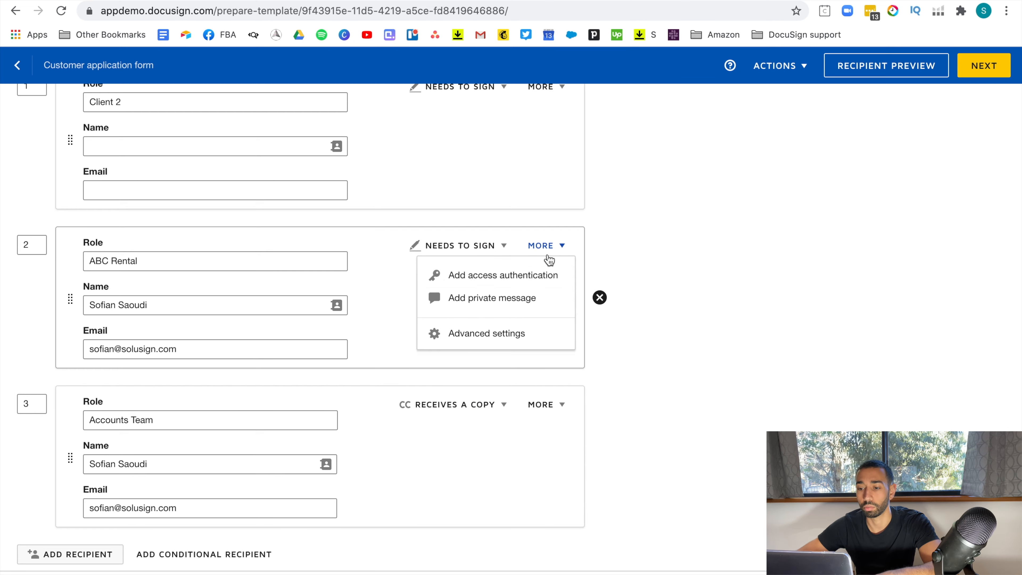
click(490, 333)
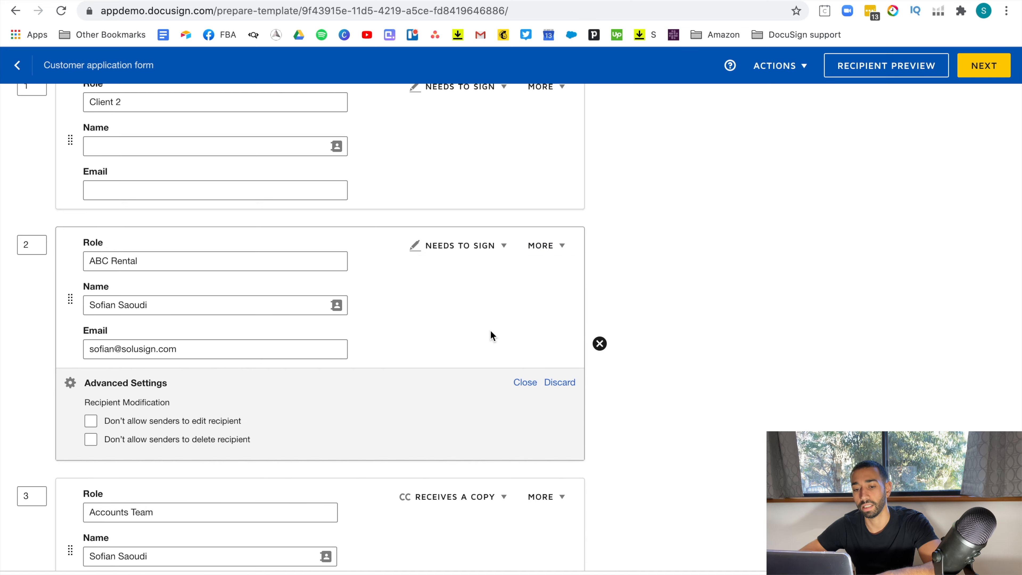
click(92, 422)
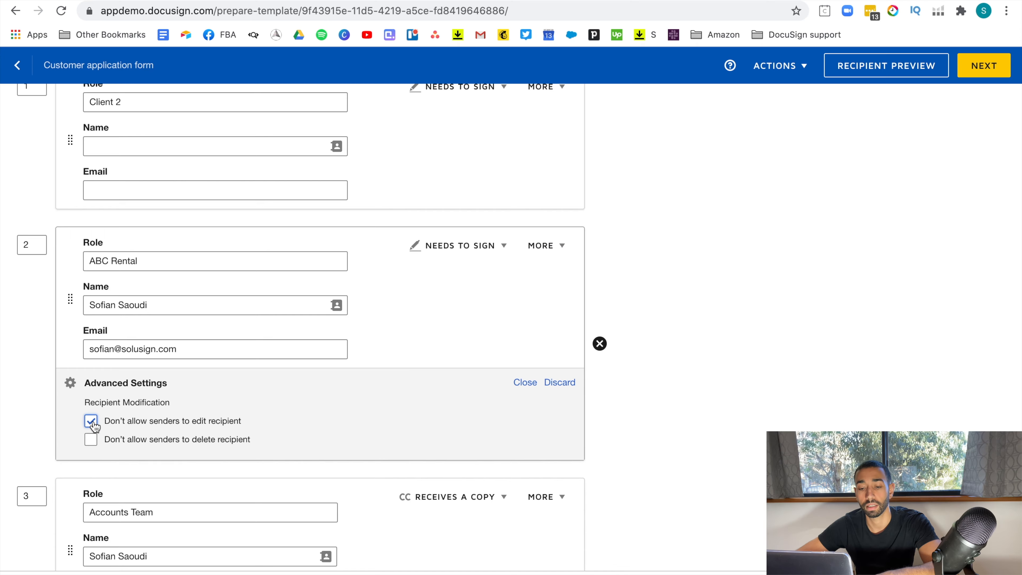
click(92, 443)
click(525, 382)
Block senders from editing or deleting the Accounts Team recipient in its advanced settings.
scroll(595, 390, down, 2)
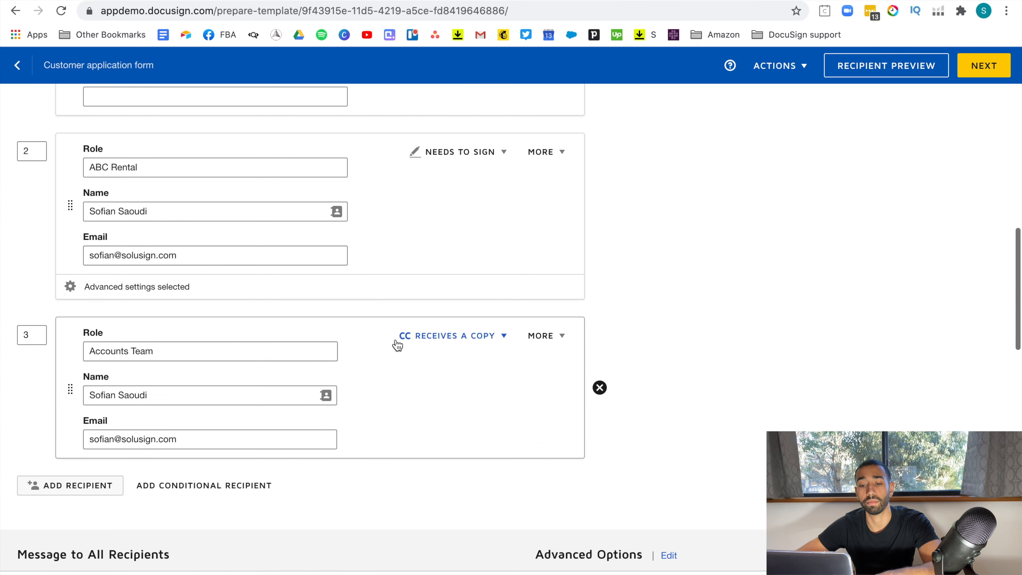
click(543, 336)
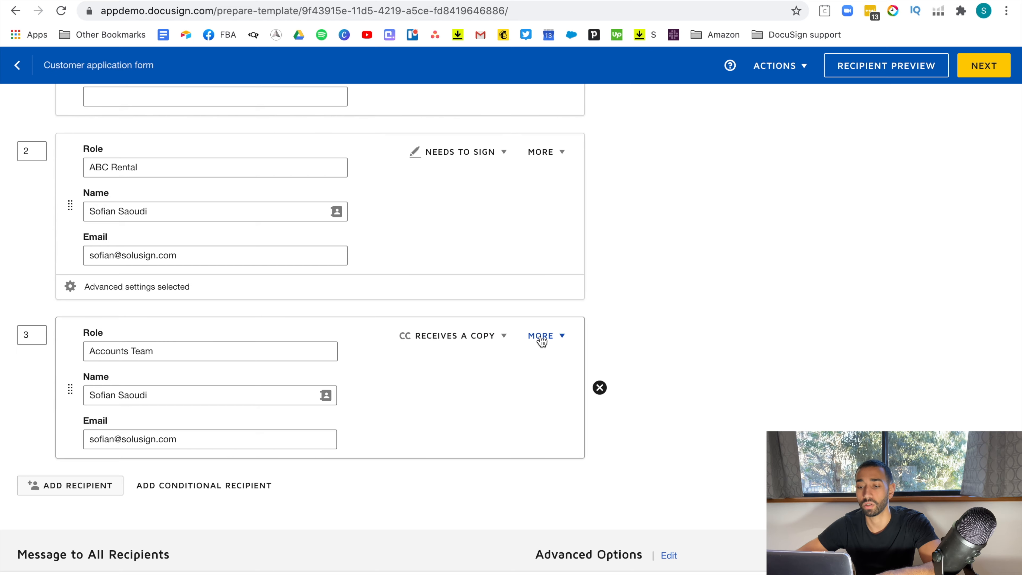
click(469, 425)
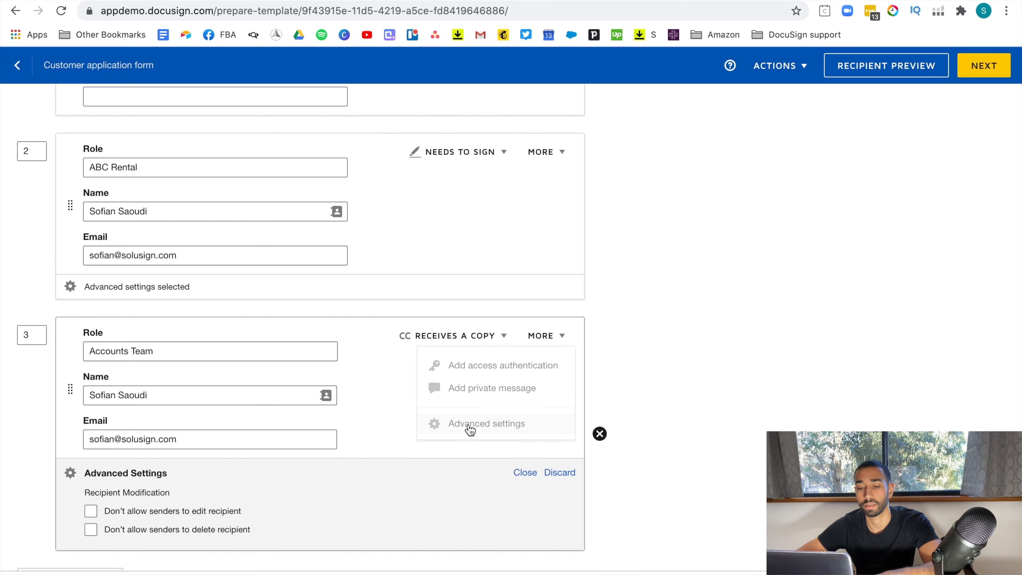
click(91, 512)
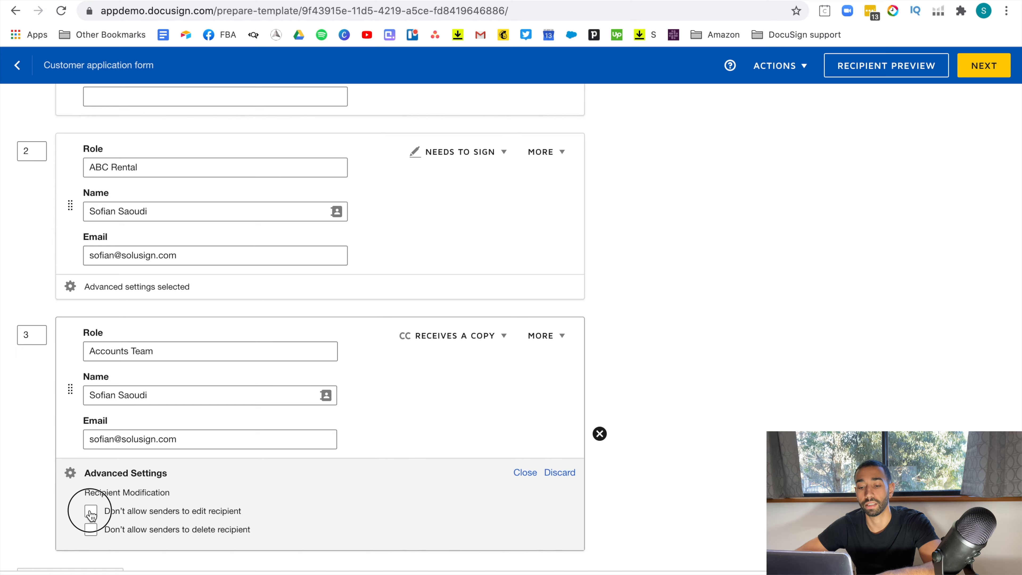
click(91, 531)
click(525, 473)
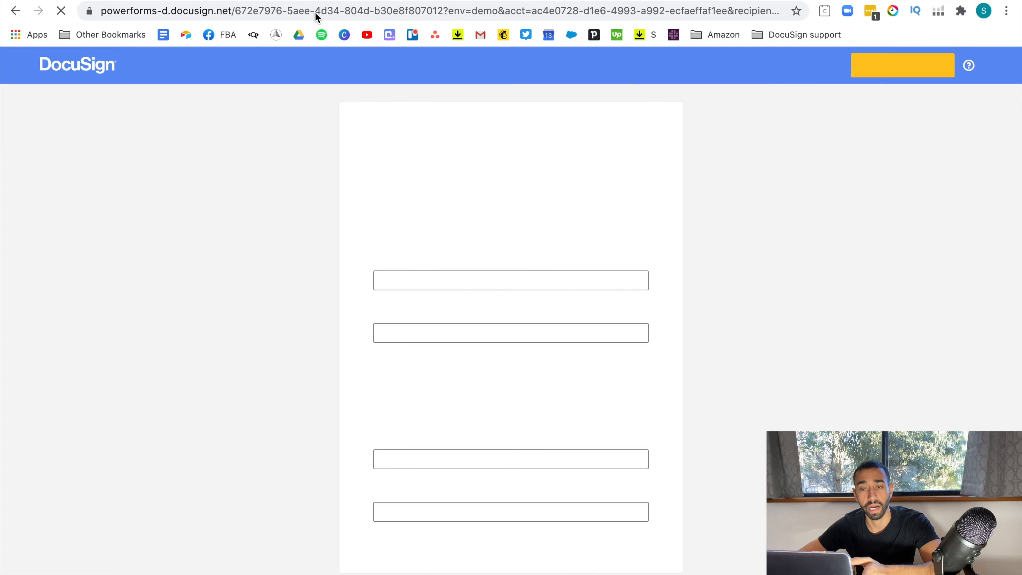
Review the Client 1 and Client 2 fields on the PowerForm signer page and begin signing.
scroll(495, 225, down, 3)
scroll(495, 226, up, 2)
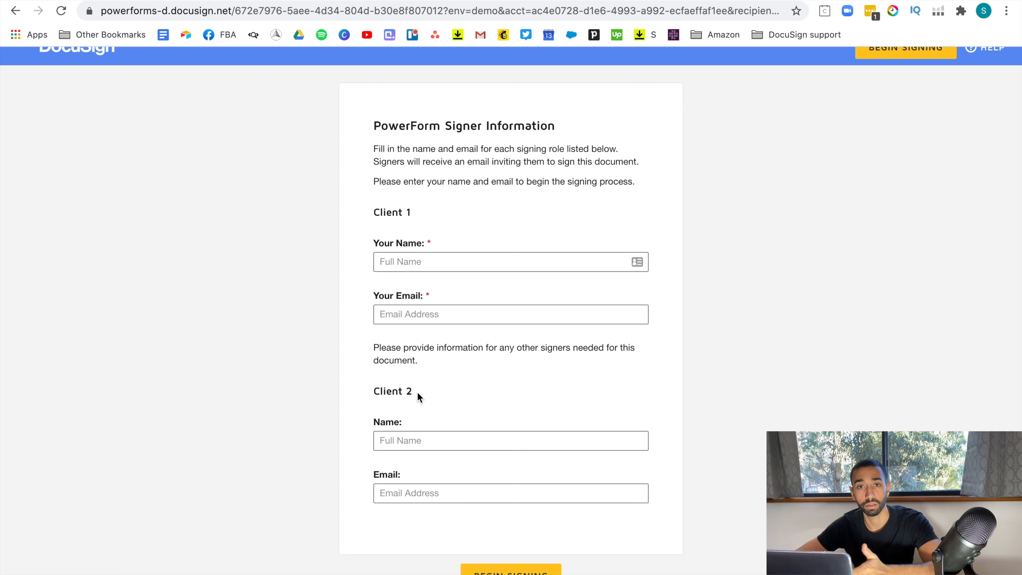
click(527, 570)
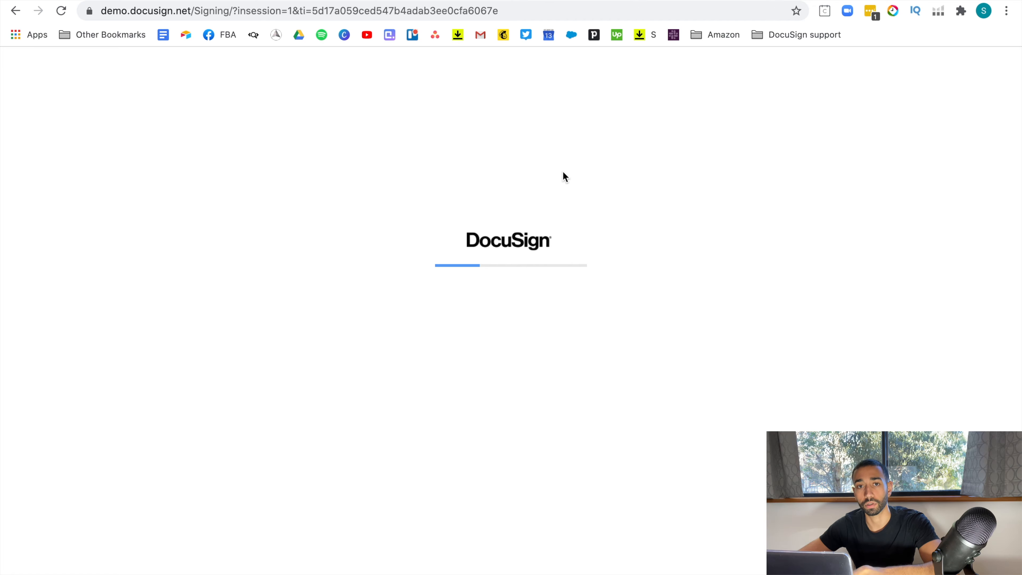
Scroll through the car rental application form to review the prefilled driver details.
scroll(512, 275, down, 4)
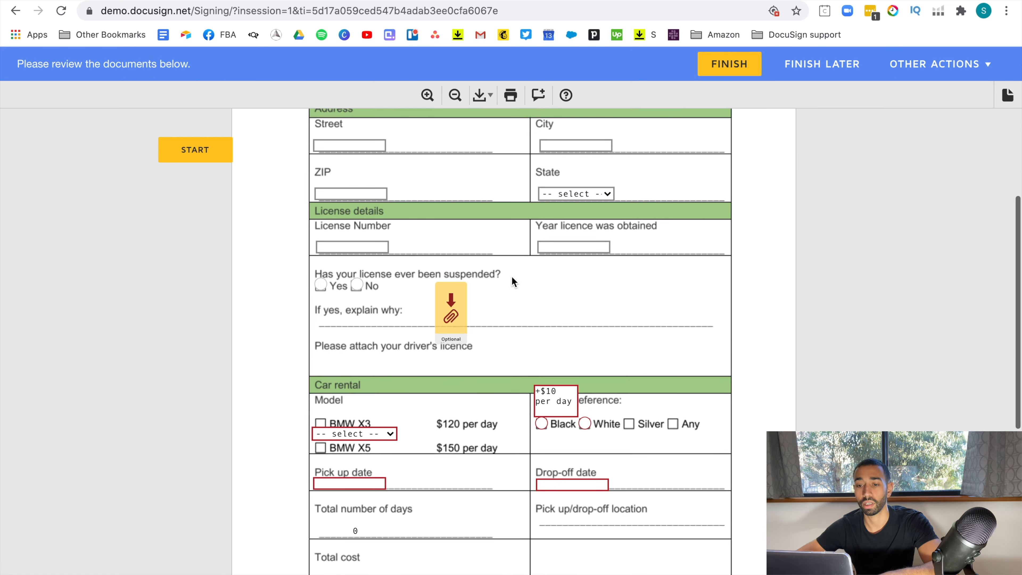
scroll(512, 276, up, 5)
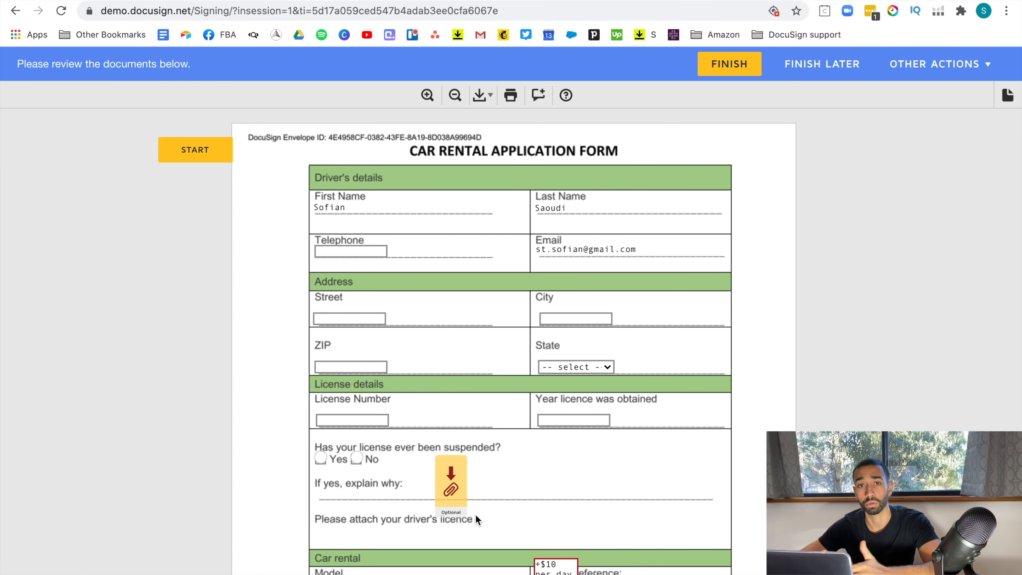
scroll(587, 466, down, 1)
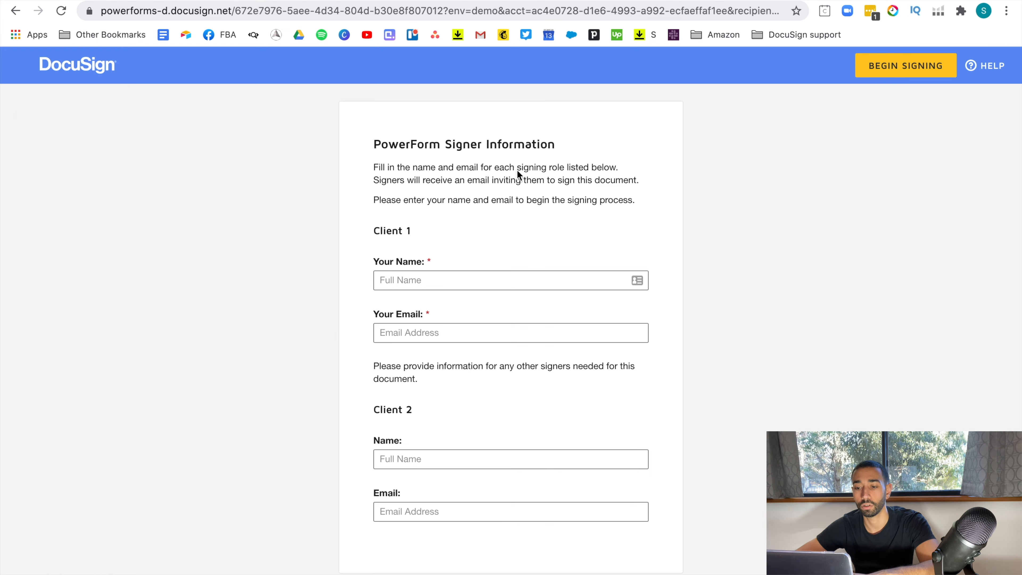
Fill in Client 1's name from the saved suggestion and type their e-mail address.
click(448, 278)
click(412, 335)
click(432, 332)
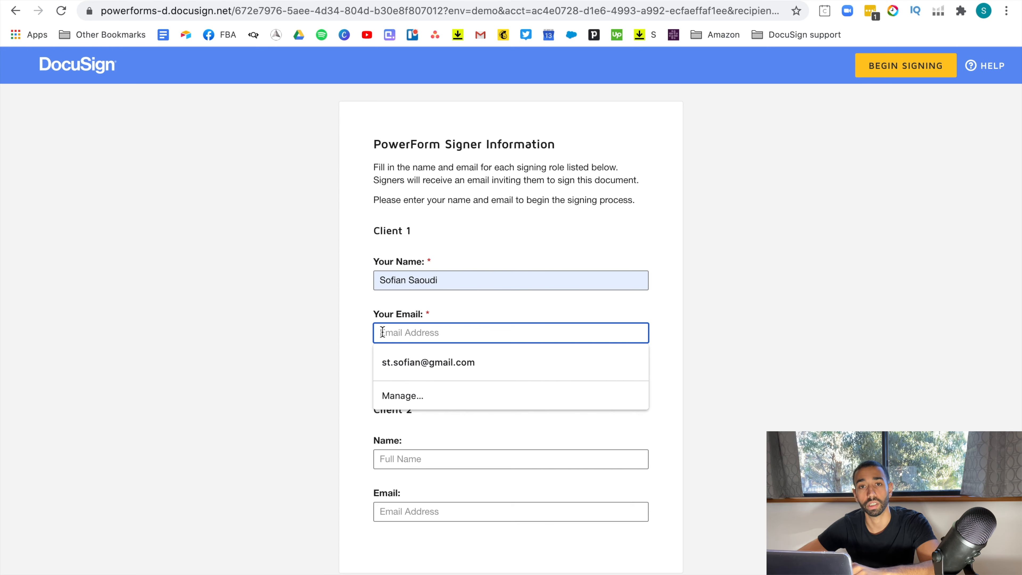
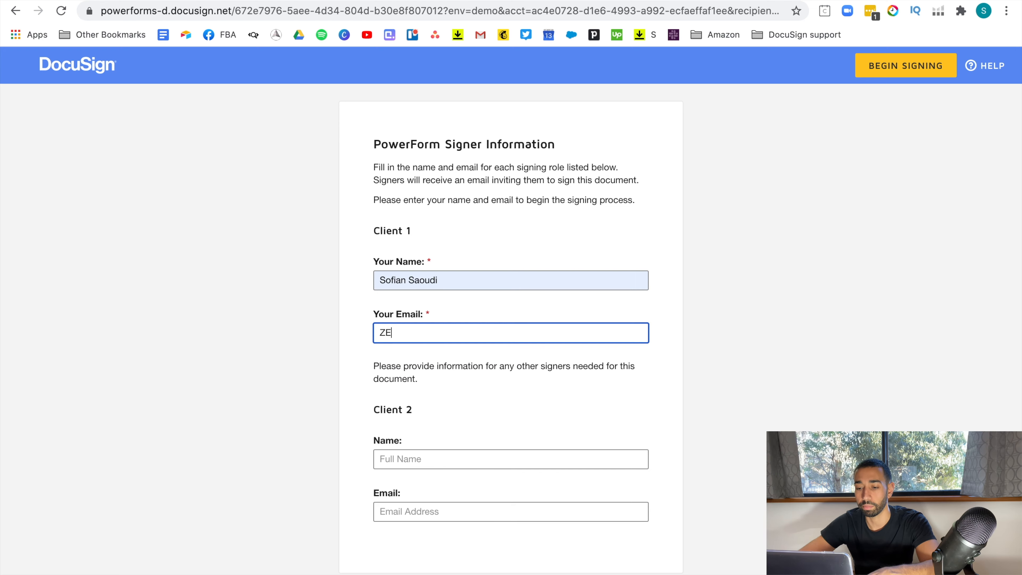
Enter Client 2's full name and e-mail address, then begin signing.
click(434, 463)
click(429, 494)
scroll(507, 523, down, 1)
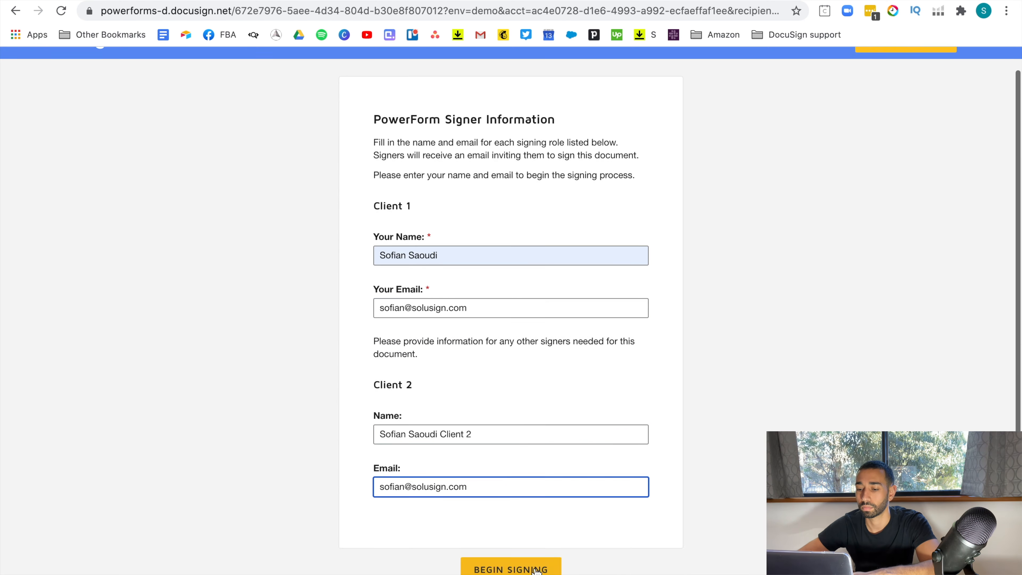
click(536, 570)
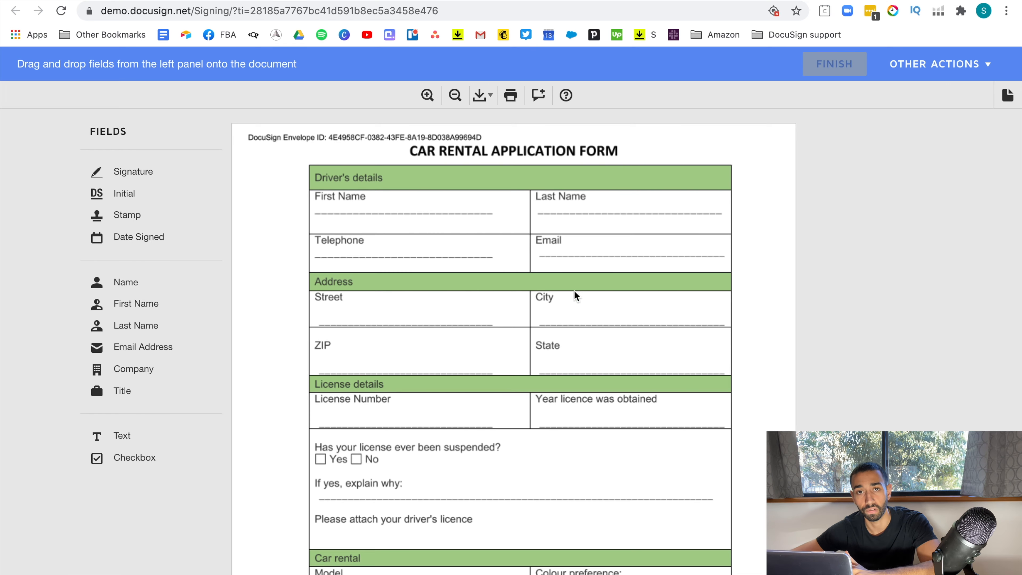
Drag a Signature field onto the form beside the suspended-licence question.
click(122, 171)
mouse_move(122, 171)
mouse_down()
mouse_move(213, 205)
mouse_move(292, 210)
mouse_move(326, 377)
mouse_move(458, 444)
mouse_up()
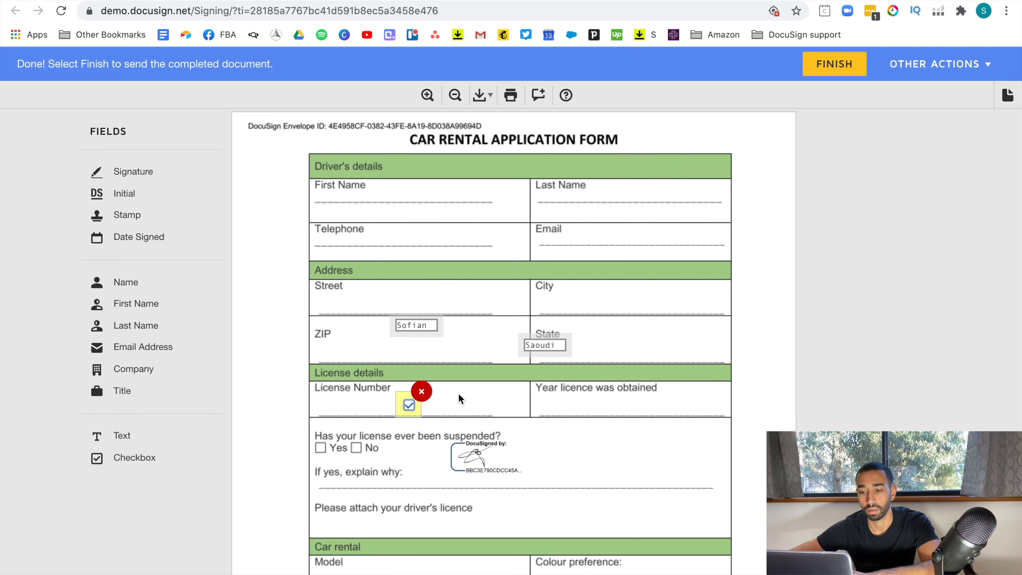
click(458, 393)
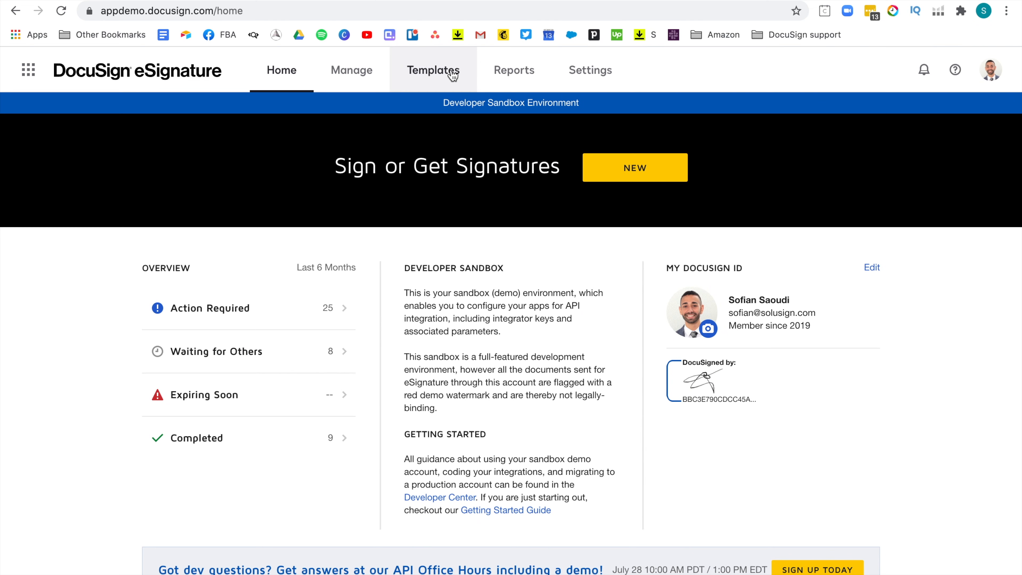
Copy the Customer application form template's PowerForm embed code to the clipboard.
click(450, 78)
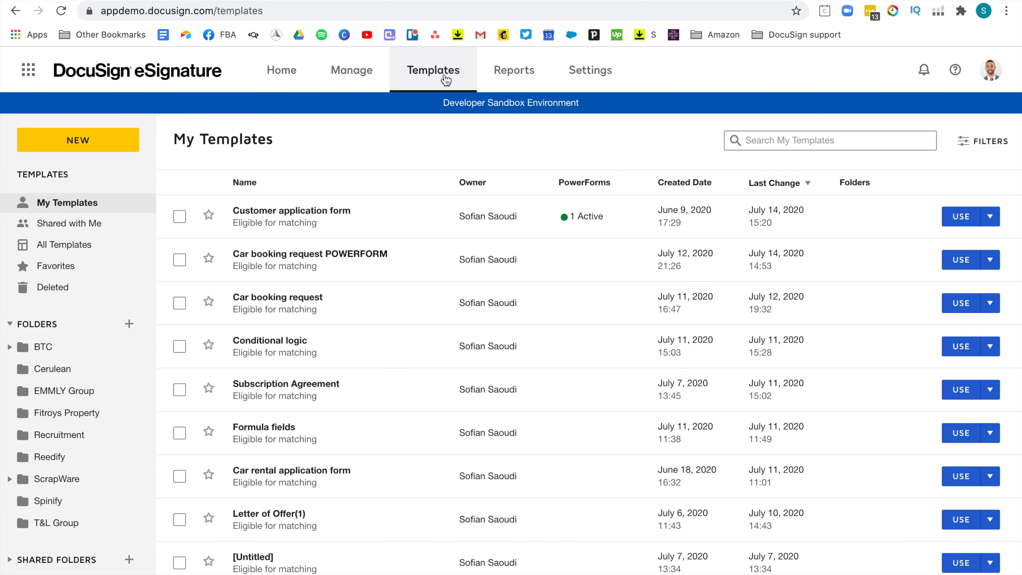
click(266, 217)
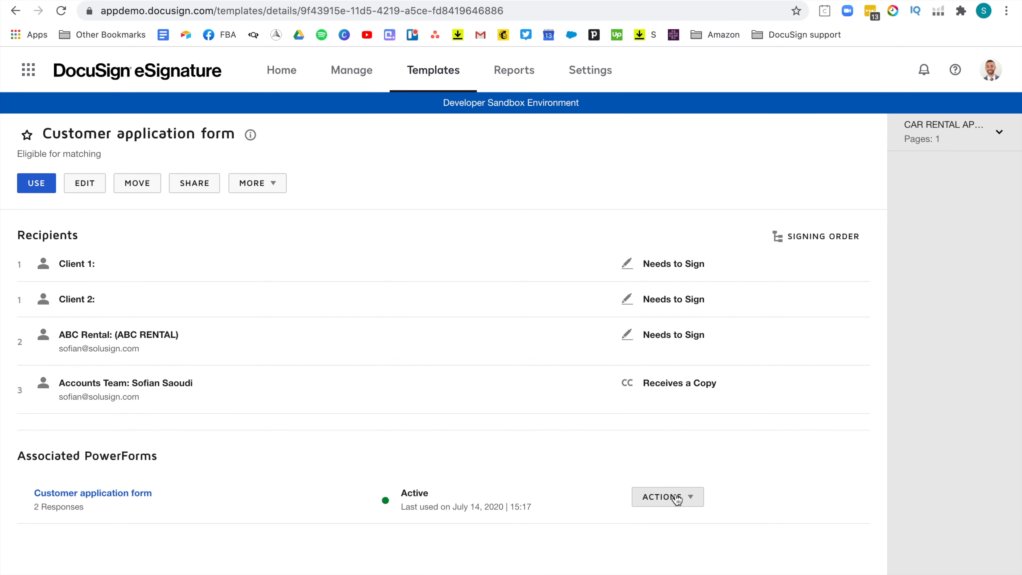
click(681, 496)
click(644, 385)
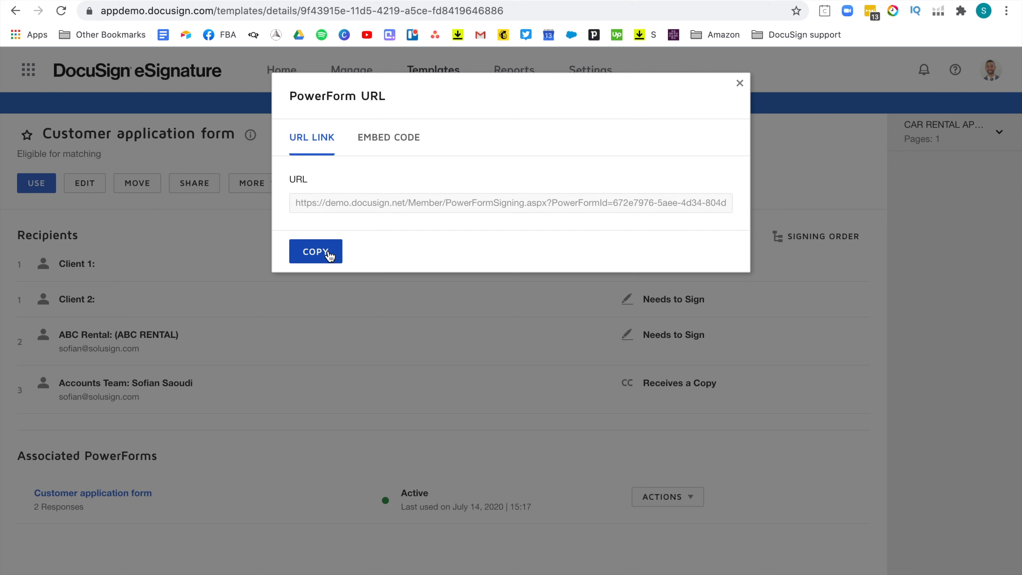
click(392, 141)
click(329, 252)
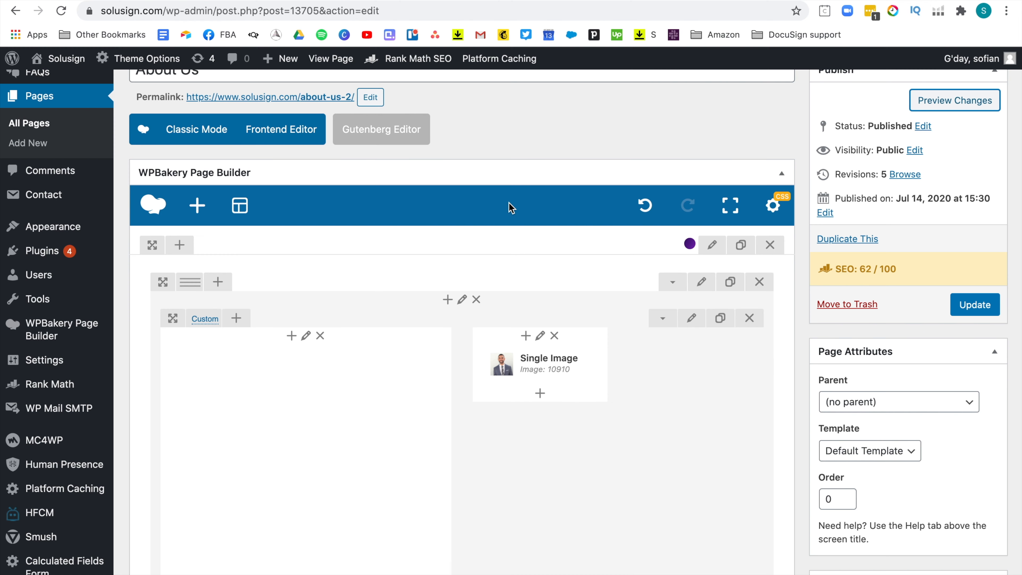
Add a Raw HTML element to the About Us page row.
click(447, 300)
click(812, 100)
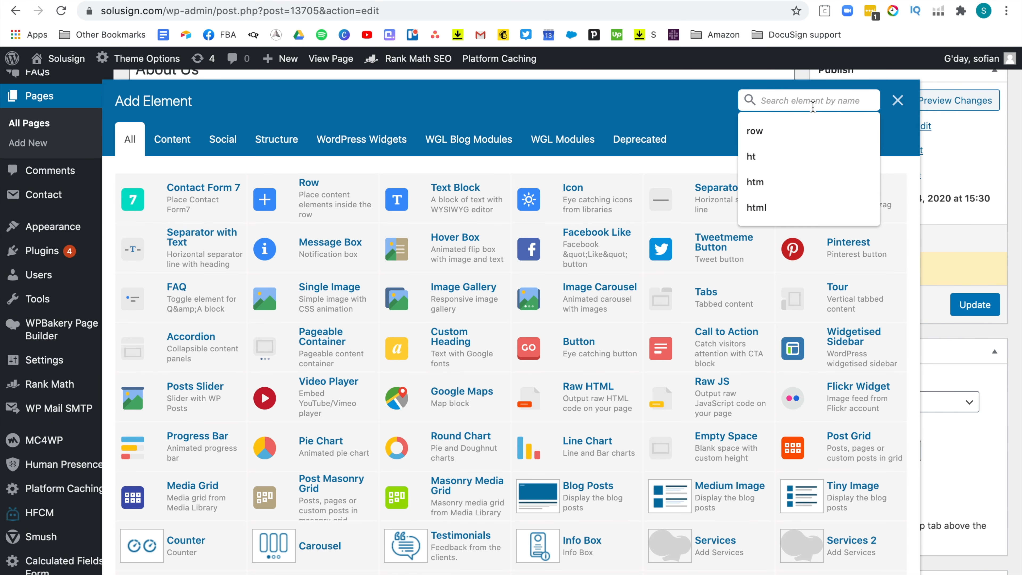
text(html)
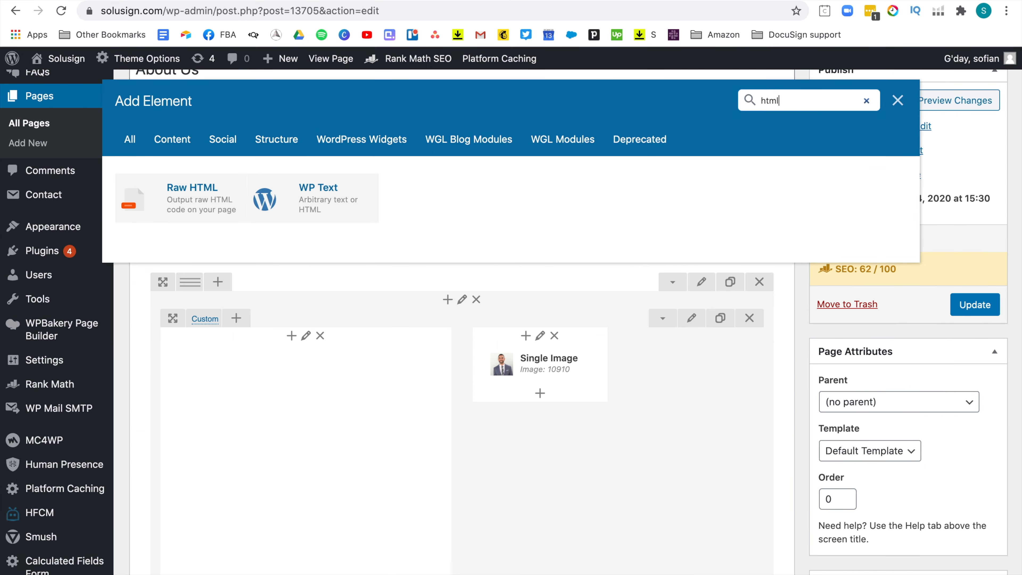
click(177, 187)
Replace the Raw HTML placeholder with the pasted PowerForm embed code, save, and preview the page.
drag(886, 254, 583, 180)
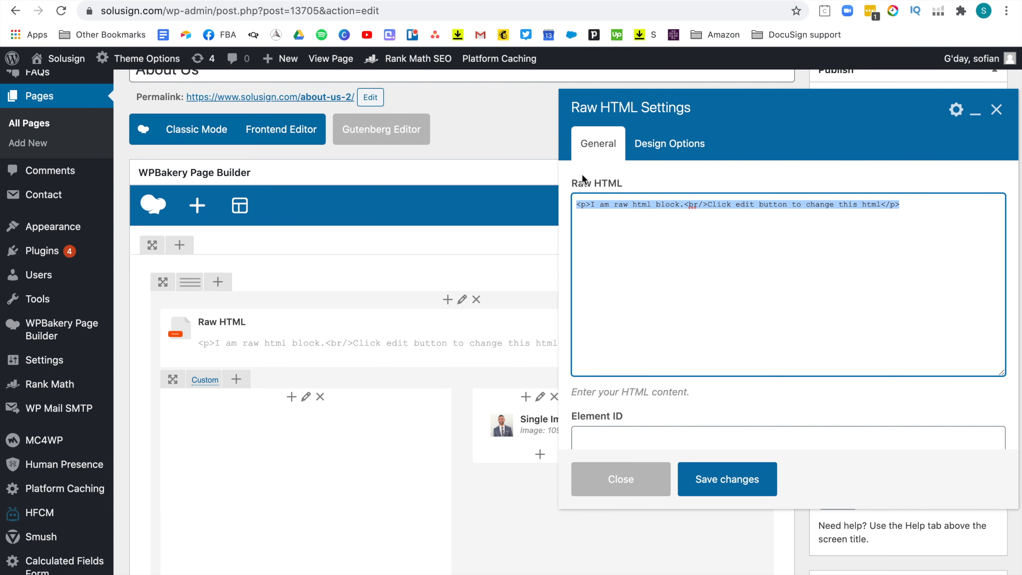
key(ctrl+v)
click(727, 483)
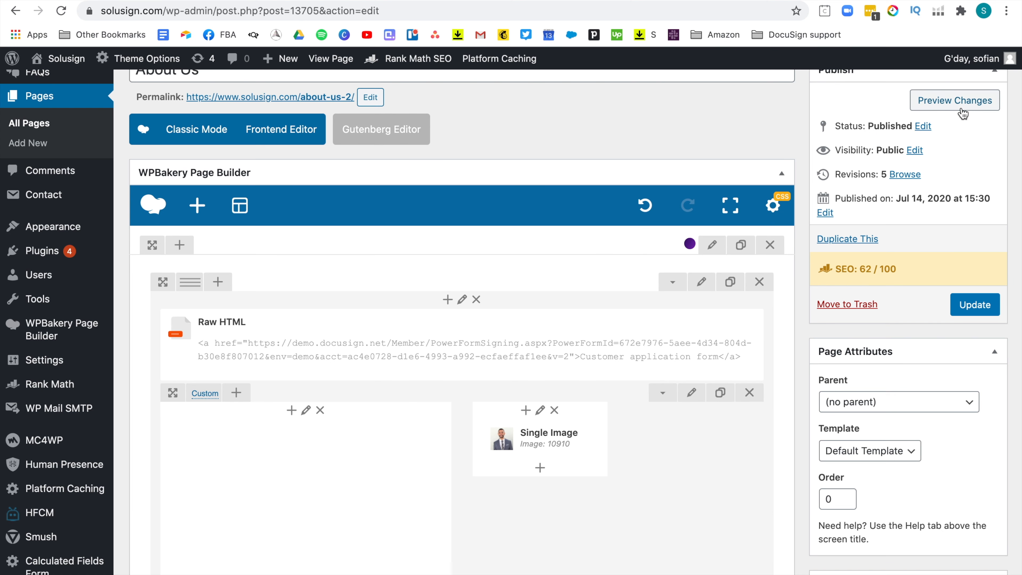
click(963, 113)
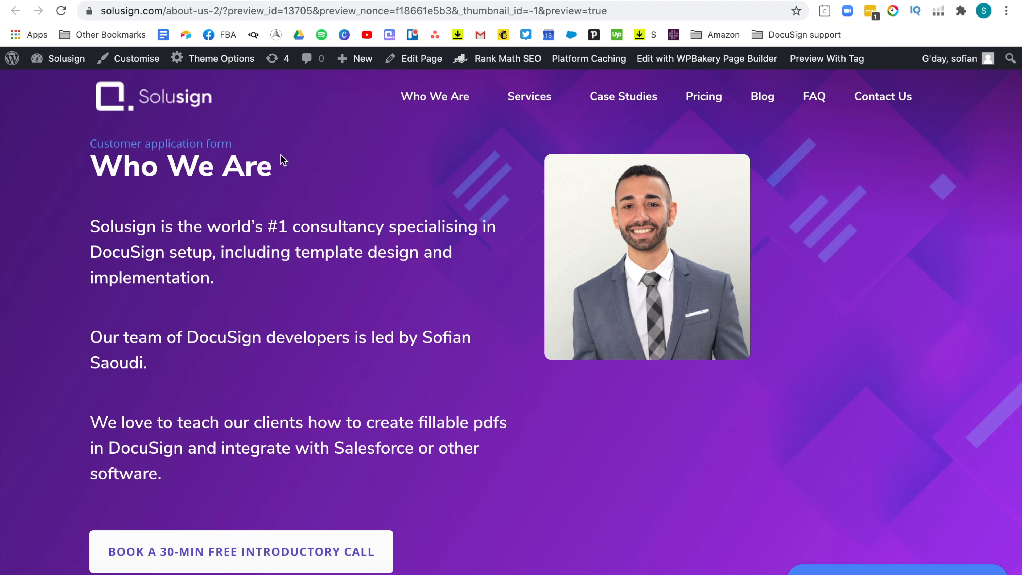
Follow the 'Customer application form' link above the Who We Are heading in the preview.
click(191, 145)
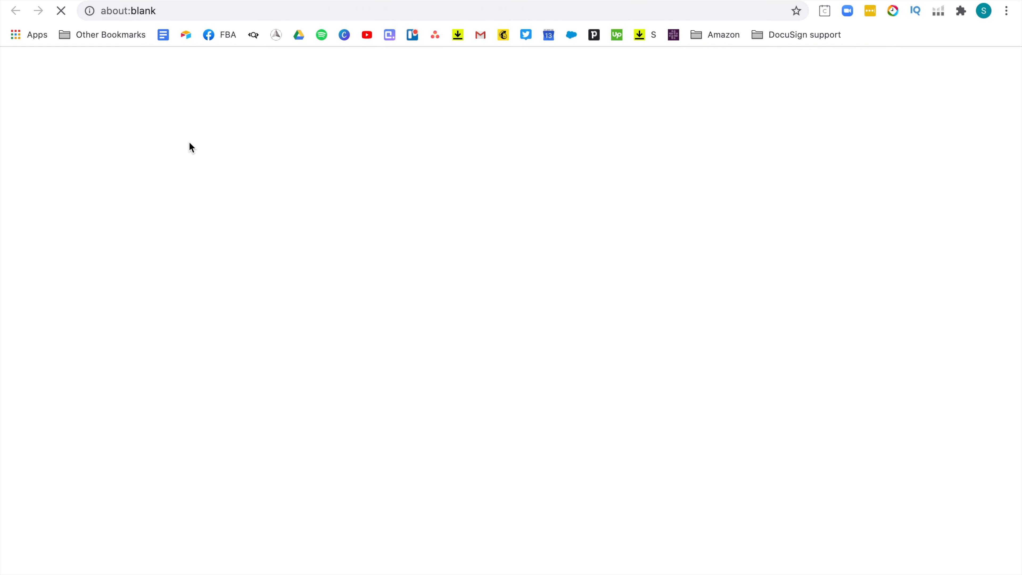